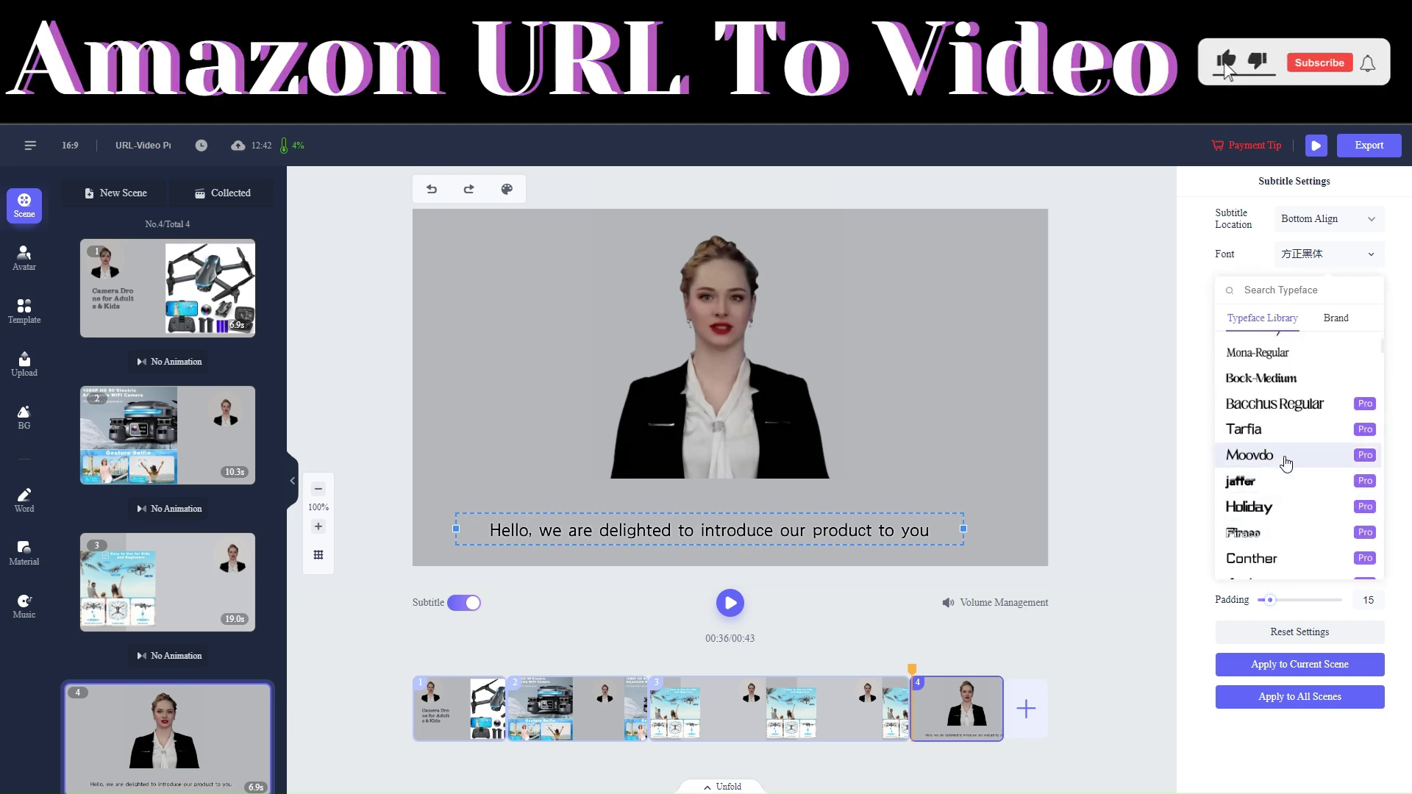
Step: Set scene 4's subtitle font to SJGrotesk-SemiBold and bring up the presenter's voice selection
{"action": "left_click", "coordinate": [1290, 450]}
{"action": "left_click", "coordinate": [788, 333]}
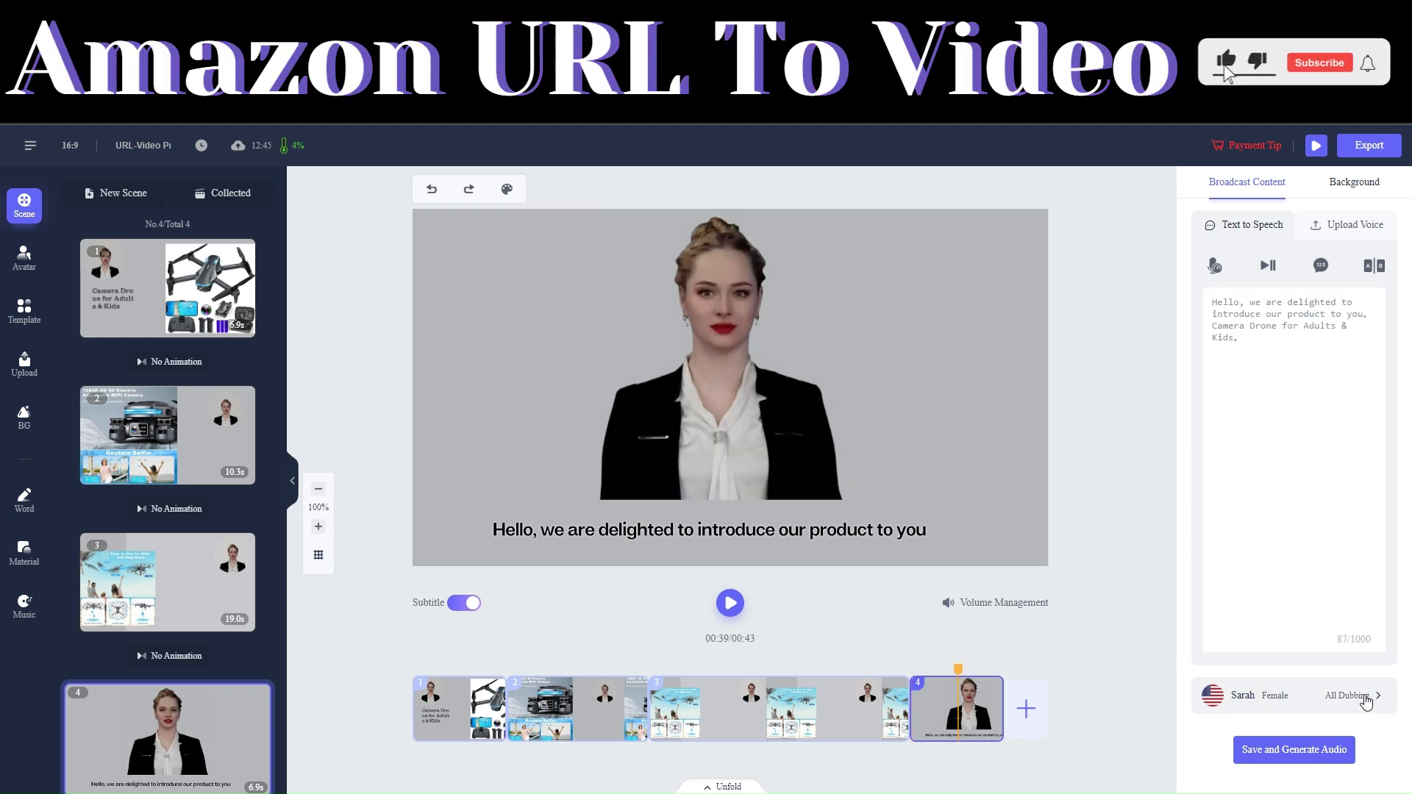
{"action": "left_click", "coordinate": [1365, 699]}
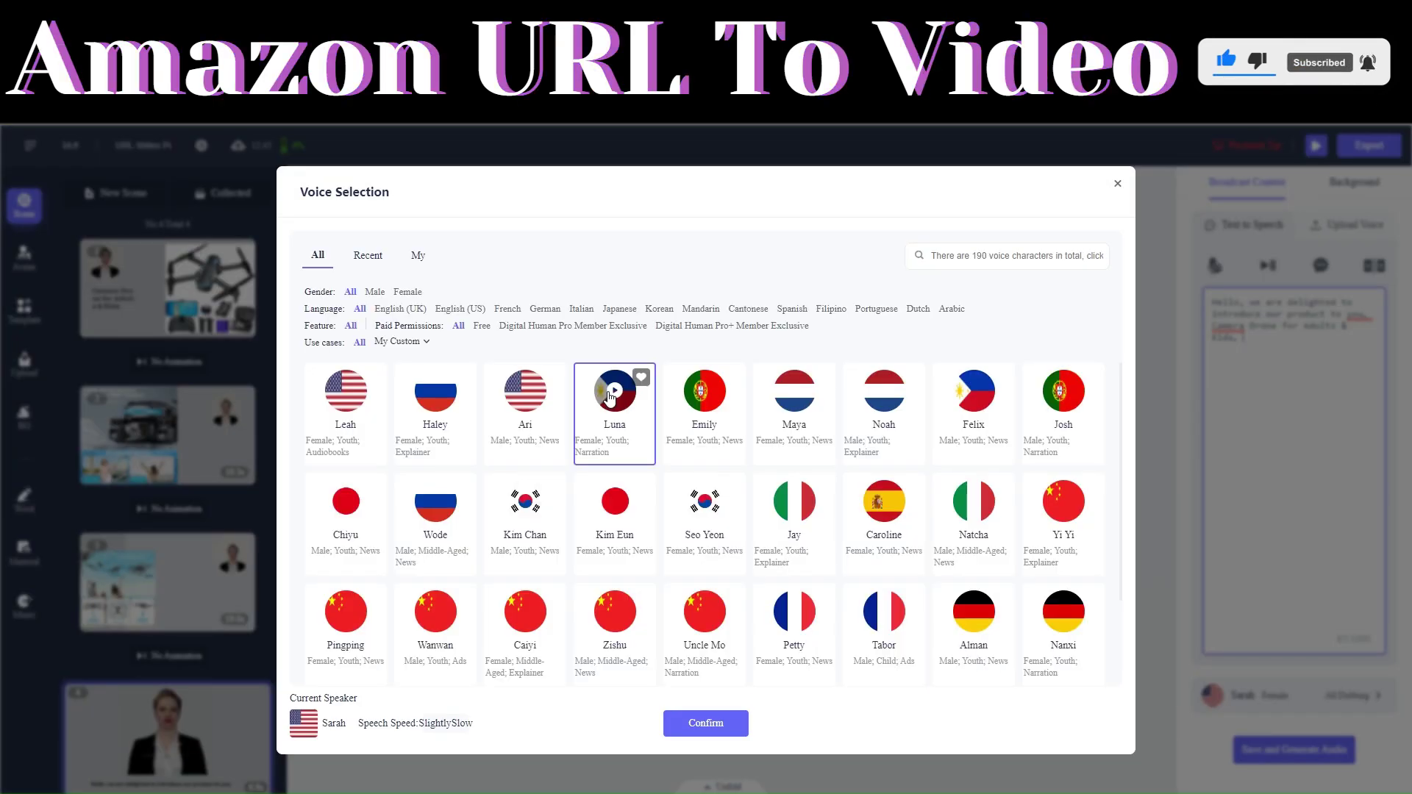
Step: Filter voices to Male, then Female, and try the Daisy and Mary narration voices
{"action": "left_click", "coordinate": [375, 292]}
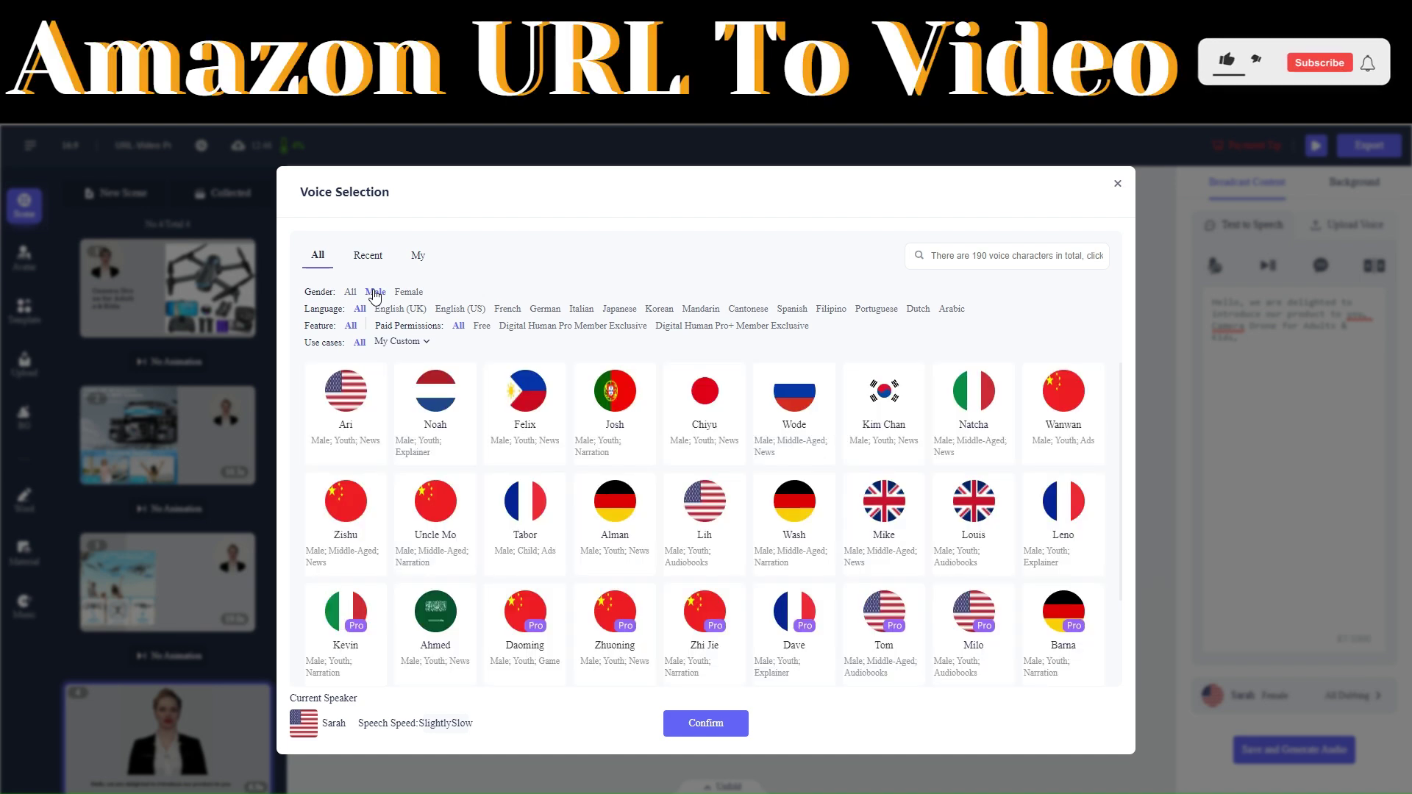
{"action": "left_click", "coordinate": [409, 292]}
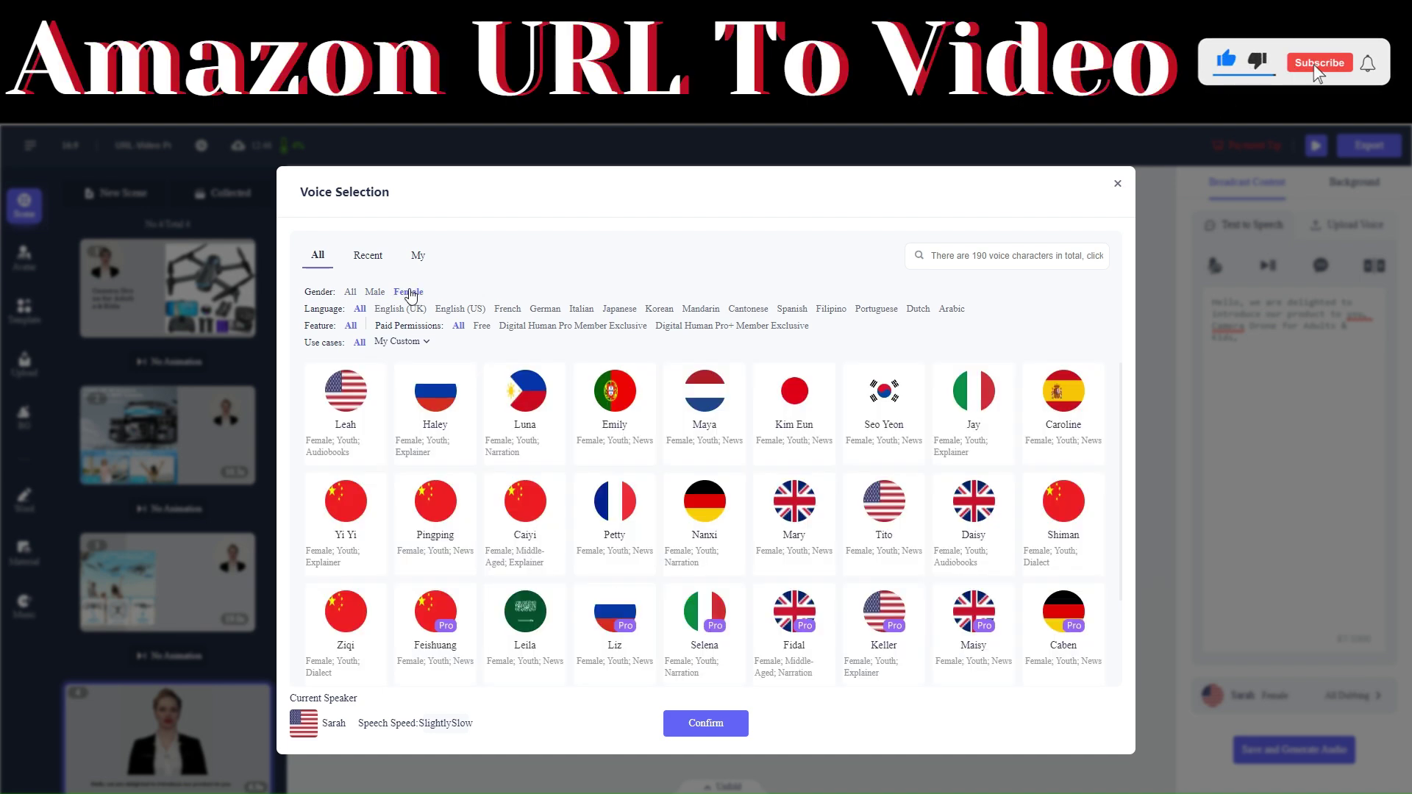
{"action": "mouse_move", "coordinate": [359, 417]}
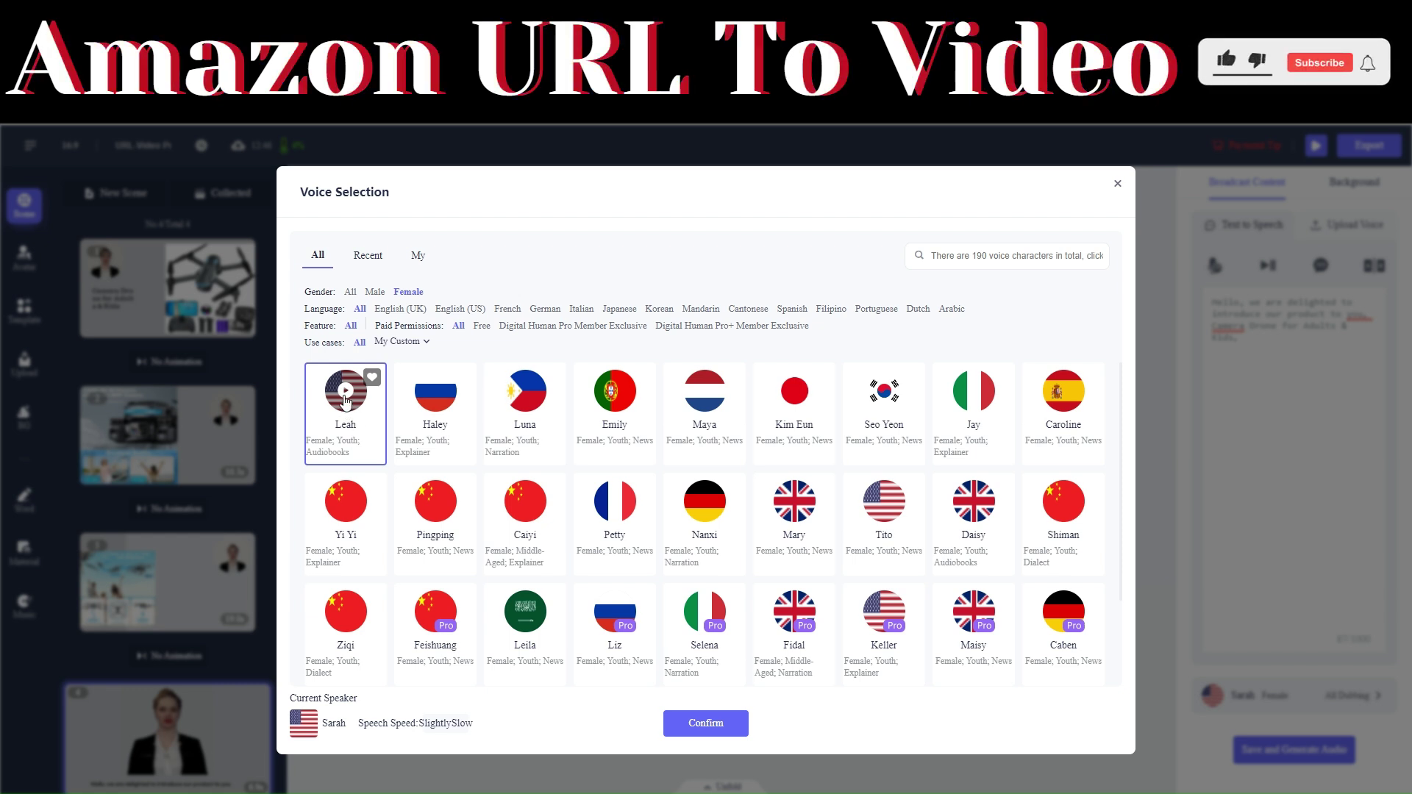
{"action": "mouse_move", "coordinate": [887, 520]}
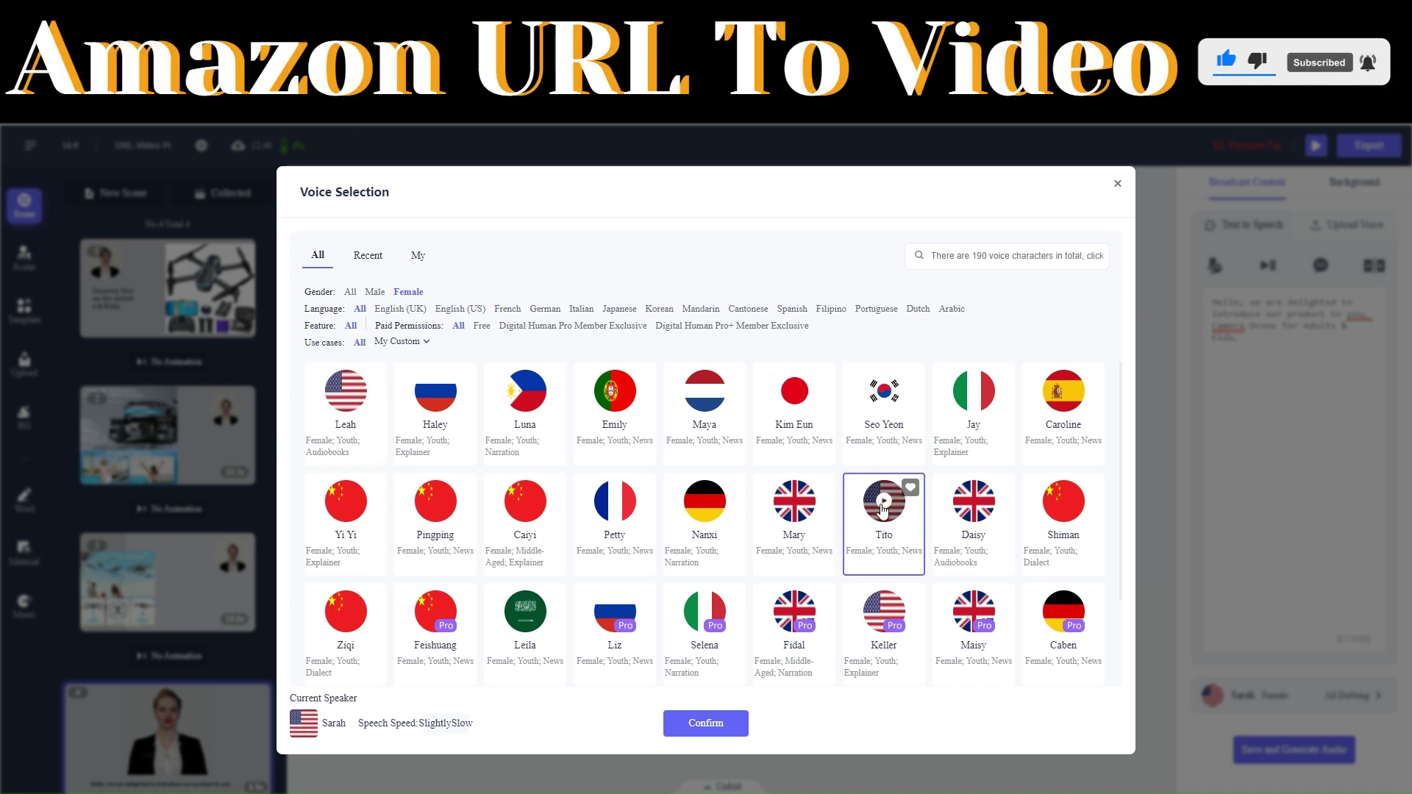
{"action": "left_click", "coordinate": [972, 505]}
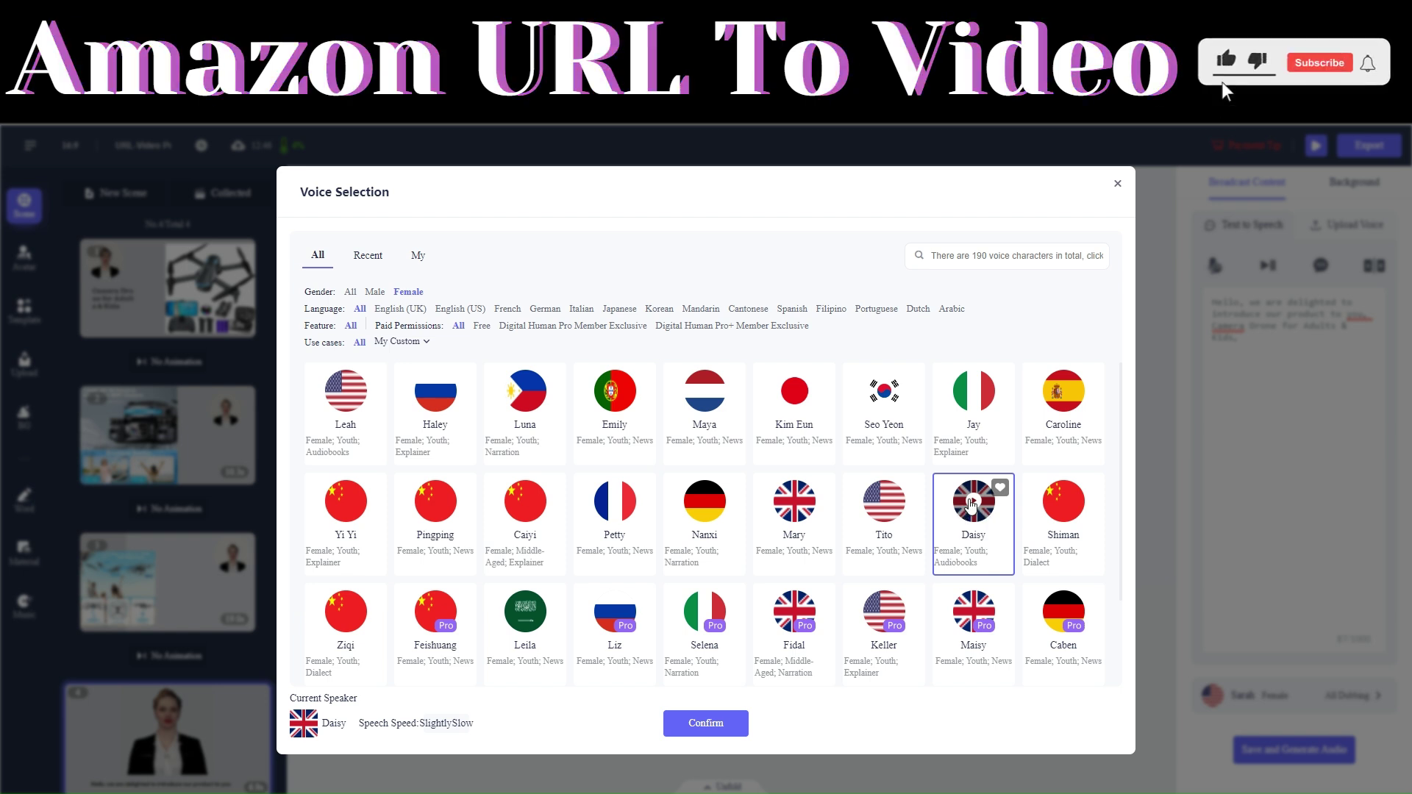
{"action": "mouse_move", "coordinate": [785, 500]}
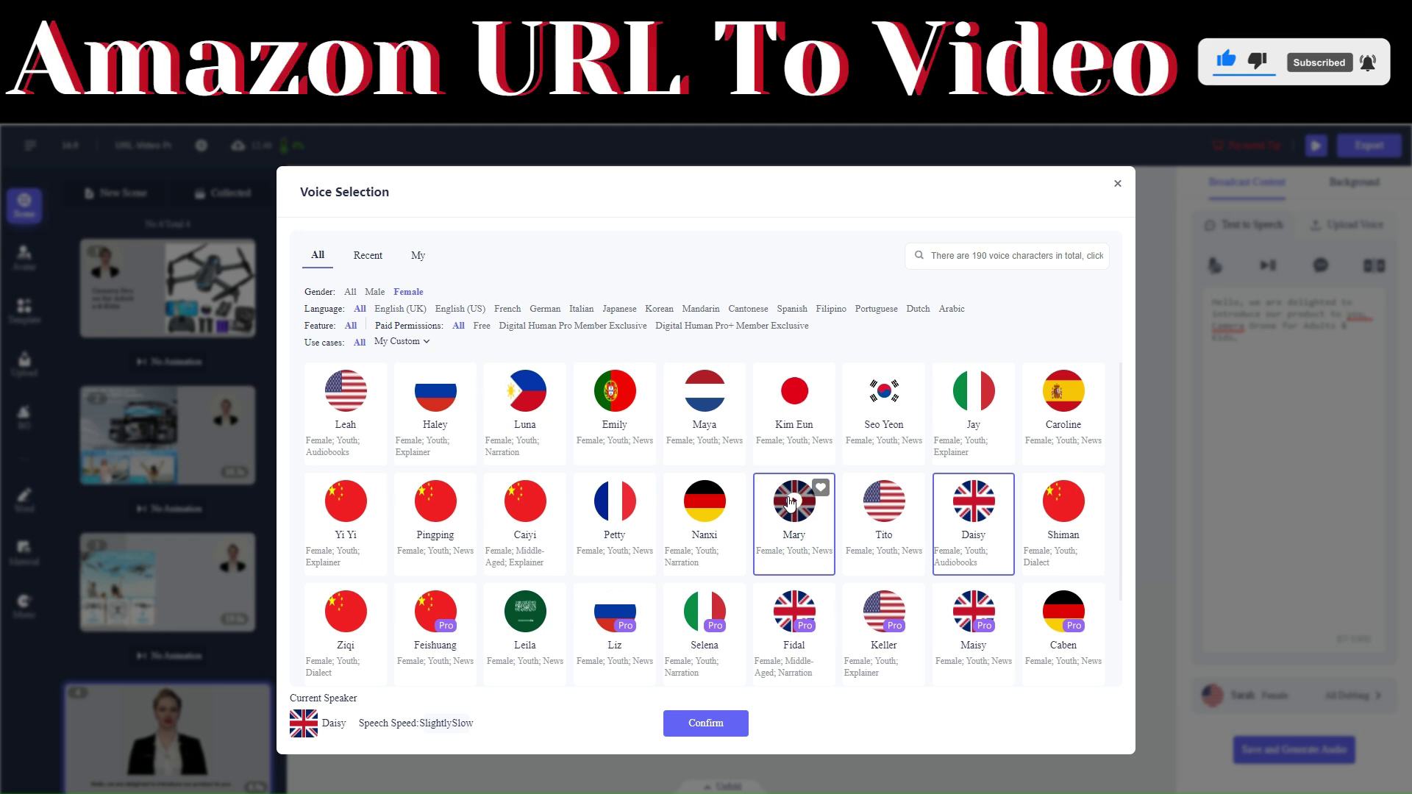
{"action": "left_click", "coordinate": [791, 502]}
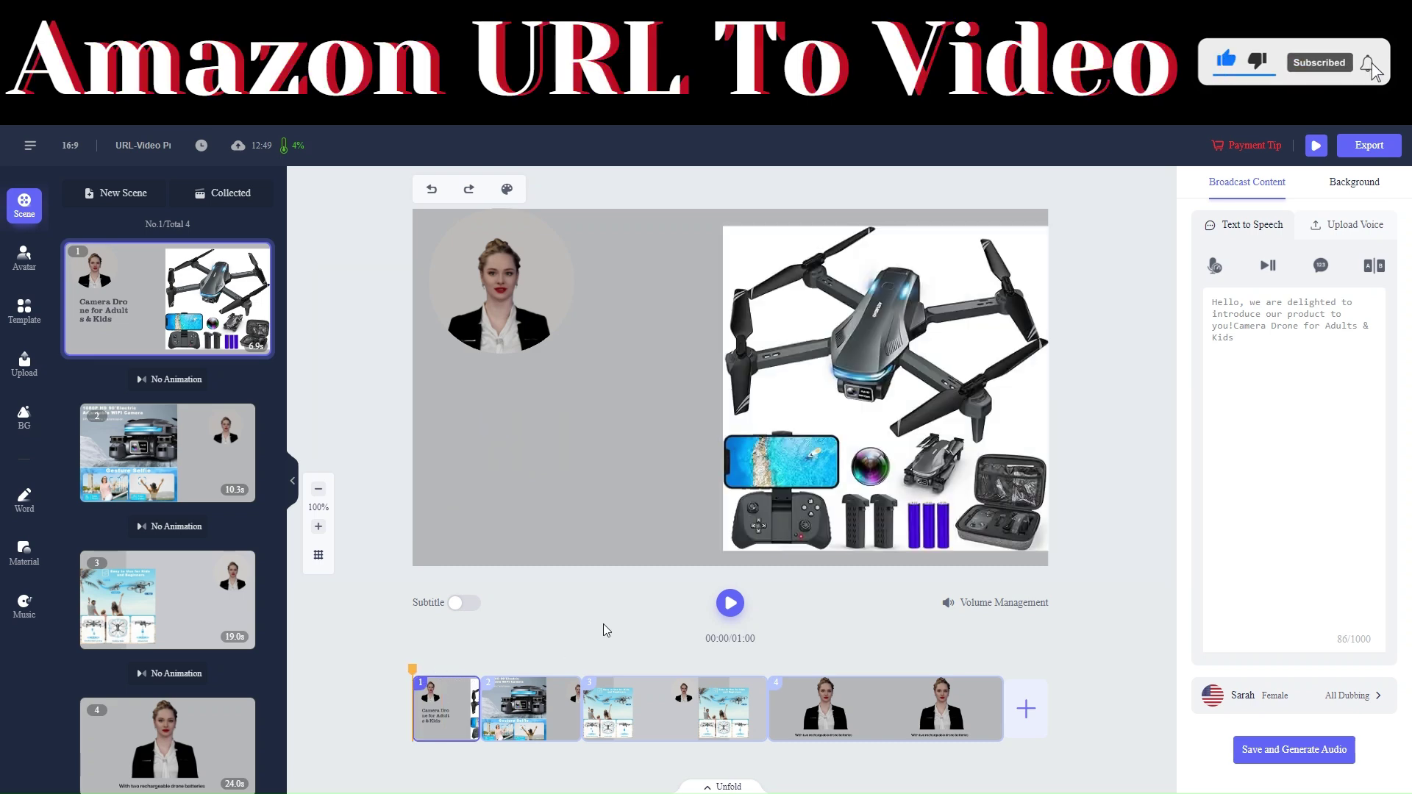
Step: Replace scene 1's narration script with the new beginner-friendly drone description
{"action": "left_click", "coordinate": [1249, 383]}
{"action": "key", "text": "ctrl+a"}
{"action": "type", "text": "Loiley drones are perfect for beginners and children, offering features like one-key takeoff/landing, altitude hold, emergency stop, and headless mode."}
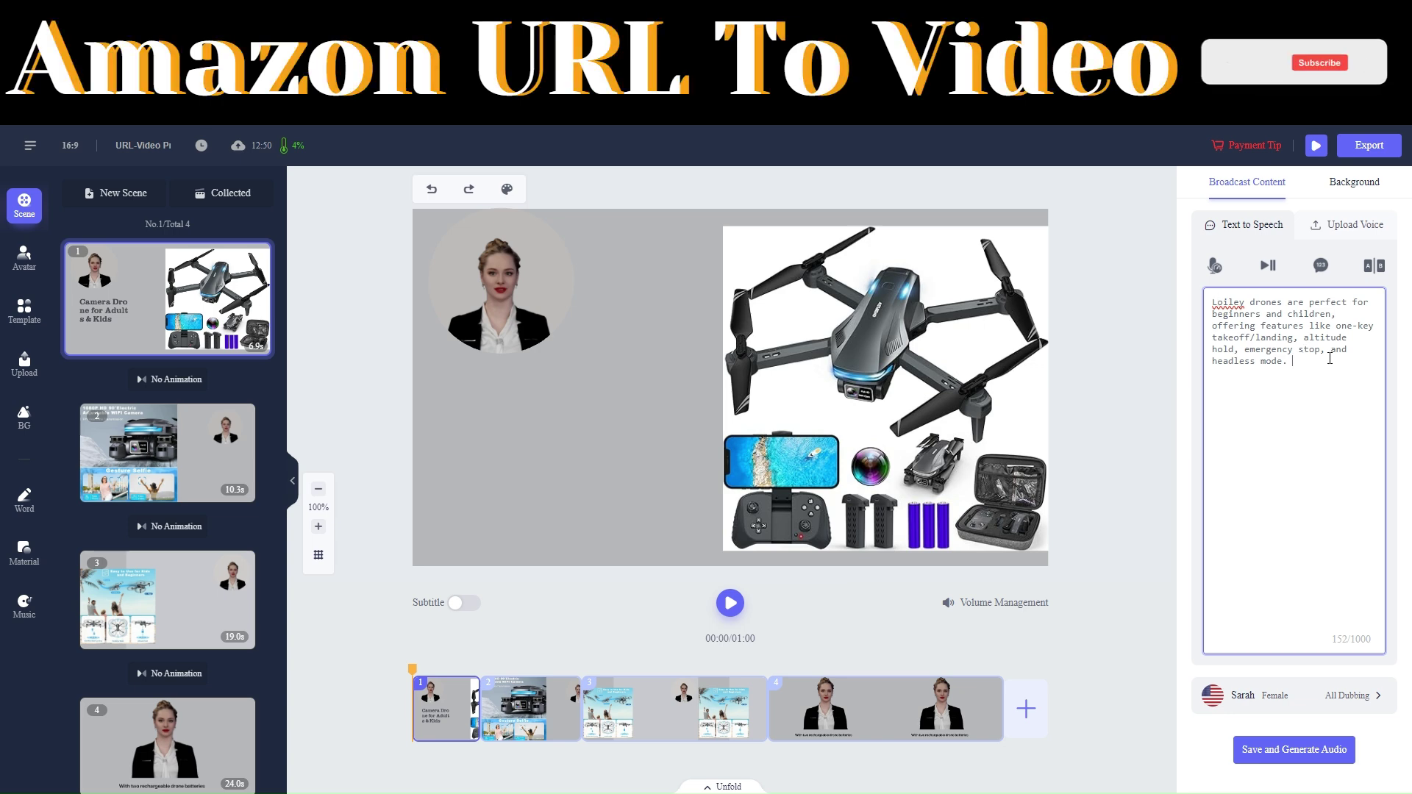
Step: Voice scene 1 with Leah, a female English (US) voice, and generate its audio
{"action": "left_click", "coordinate": [1361, 695]}
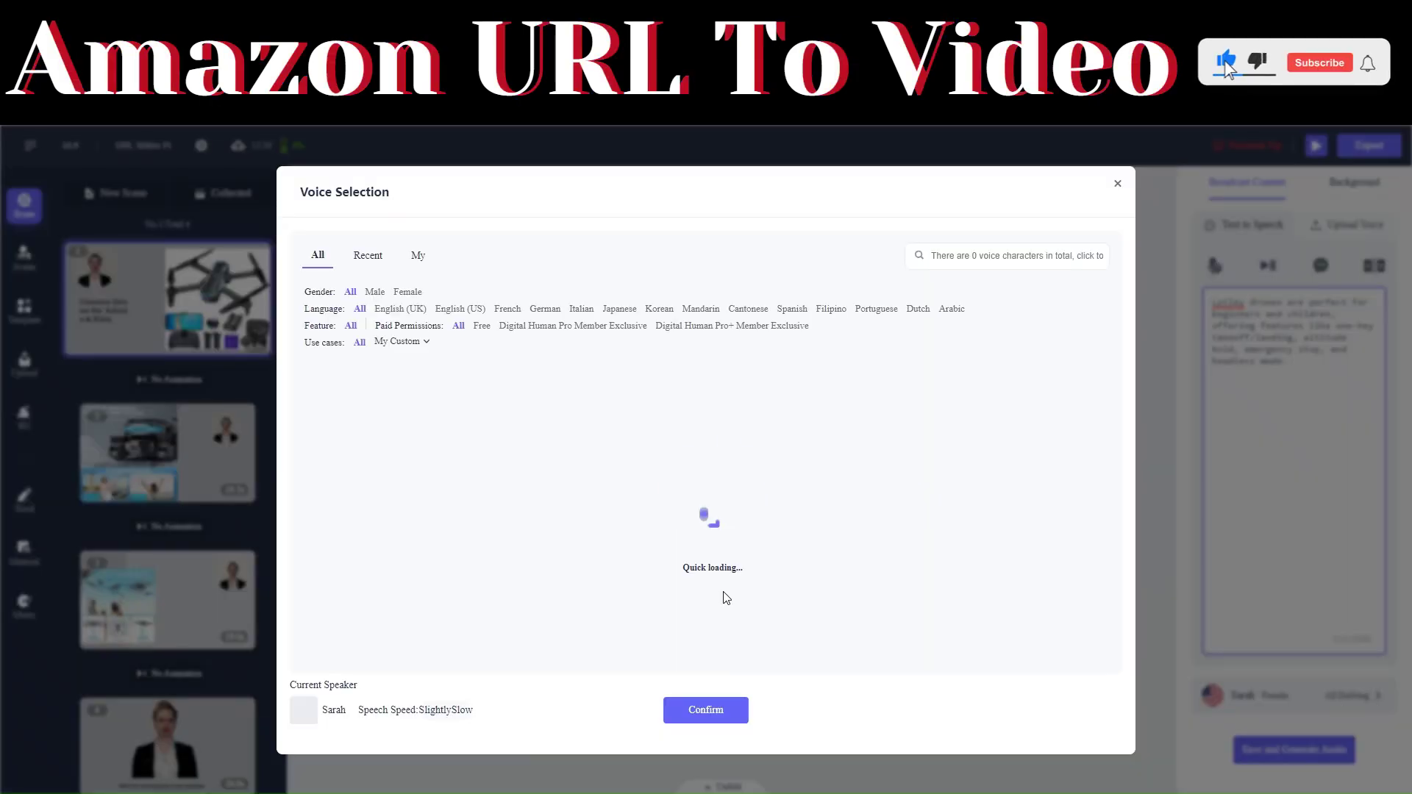
{"action": "left_click", "coordinate": [408, 291]}
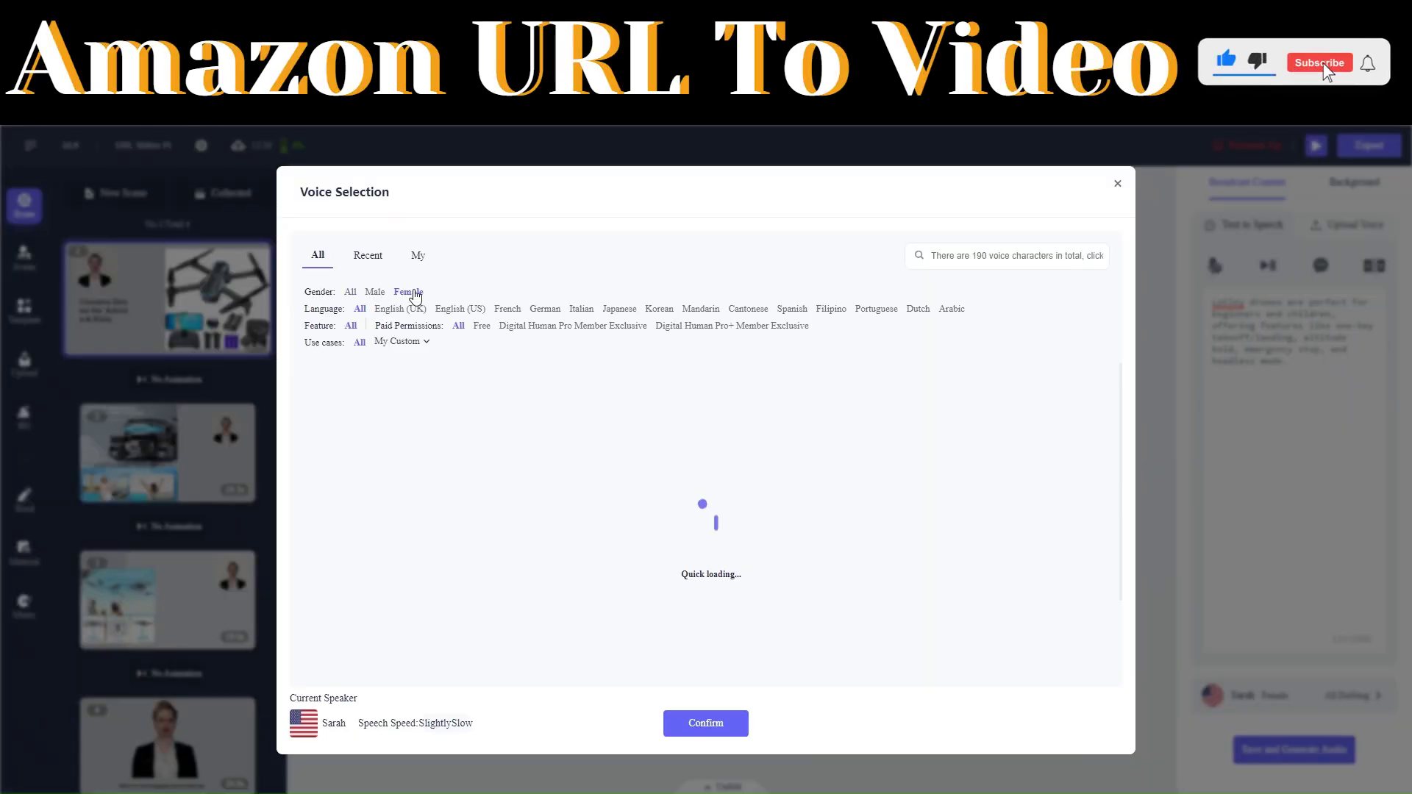
{"action": "left_click", "coordinate": [462, 309]}
{"action": "left_click", "coordinate": [344, 405]}
{"action": "left_click", "coordinate": [706, 723]}
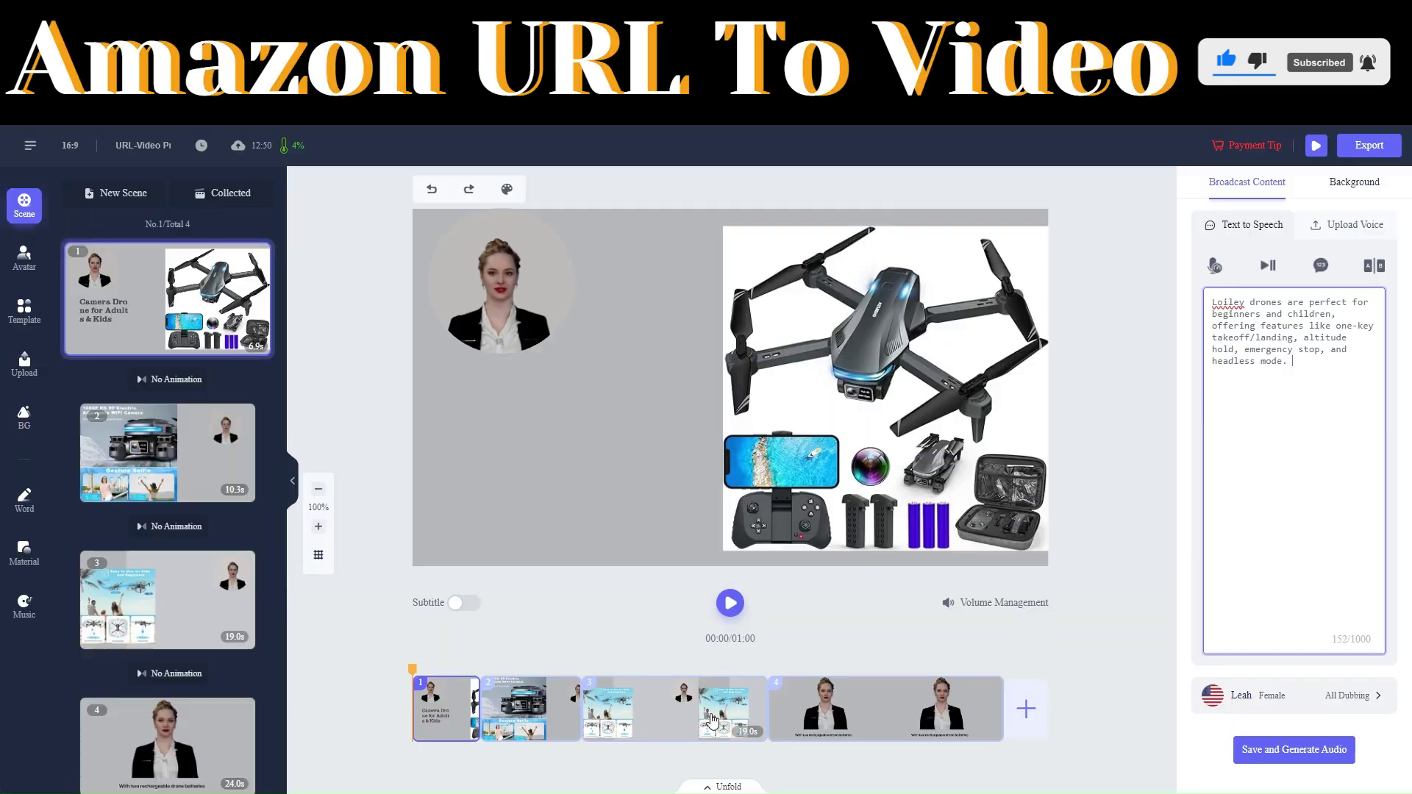
{"action": "left_click", "coordinate": [1304, 757]}
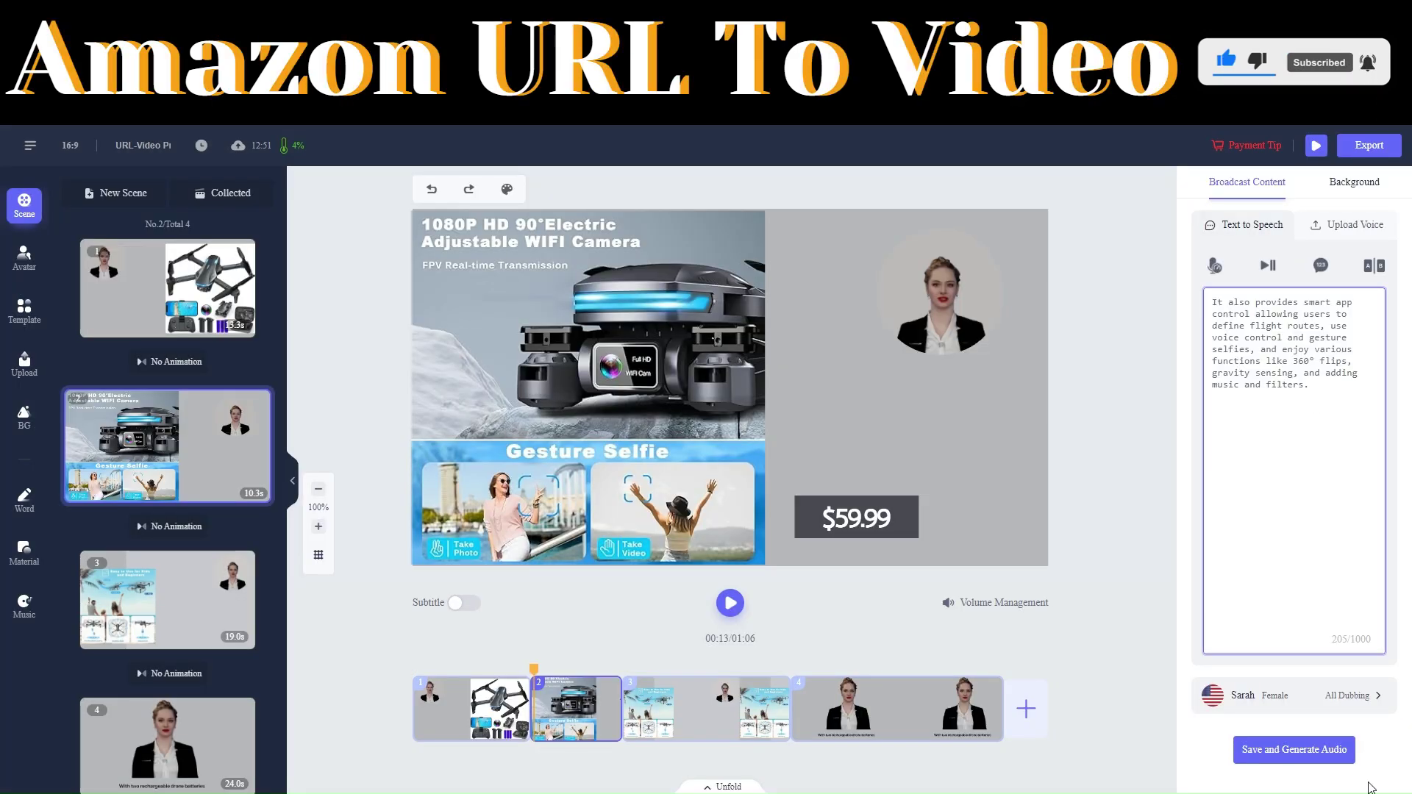
Step: Give scenes 2 and 3 the Leah voice and regenerate their audio, overwriting scene 3's old narration
{"action": "left_click", "coordinate": [1352, 707]}
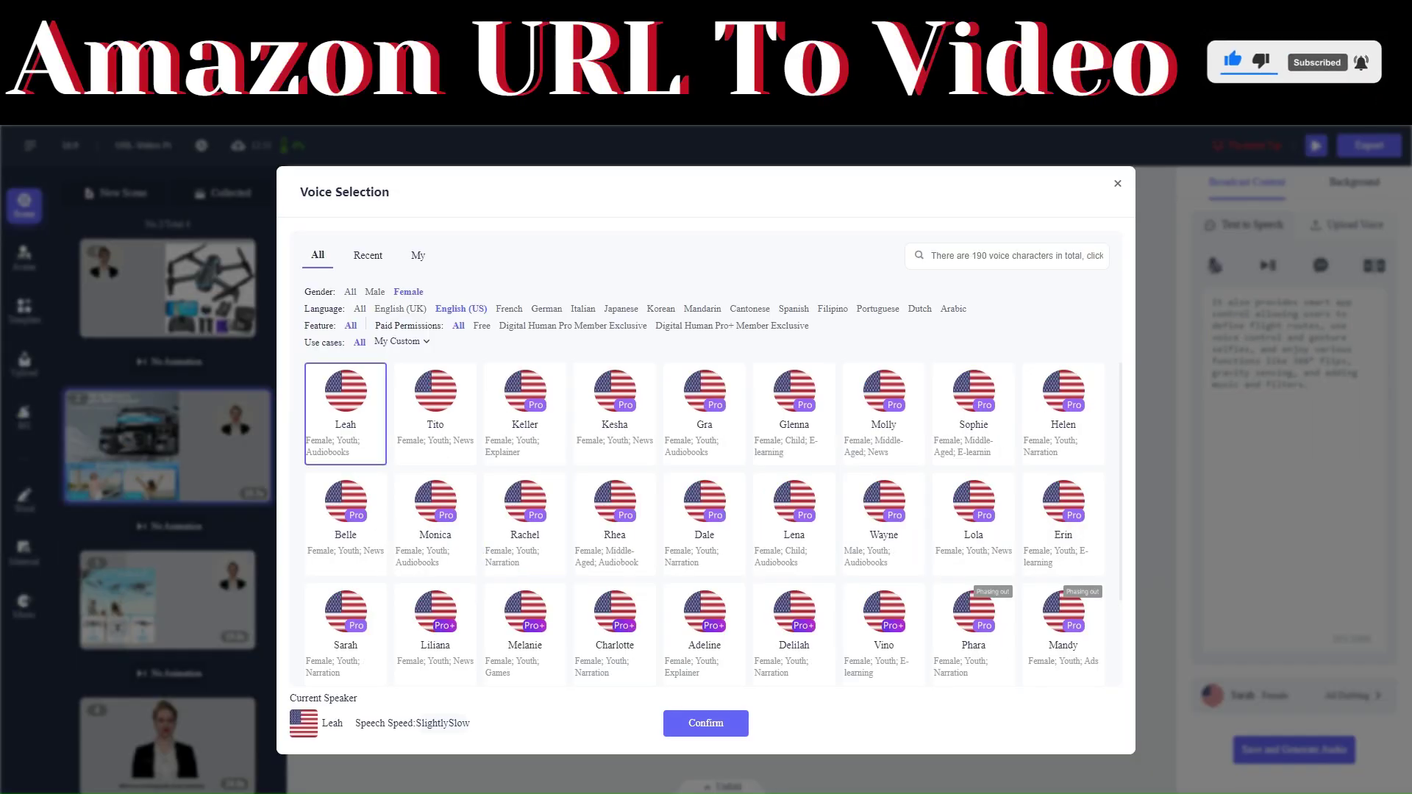
{"action": "left_click", "coordinate": [692, 726]}
{"action": "left_click", "coordinate": [1295, 751]}
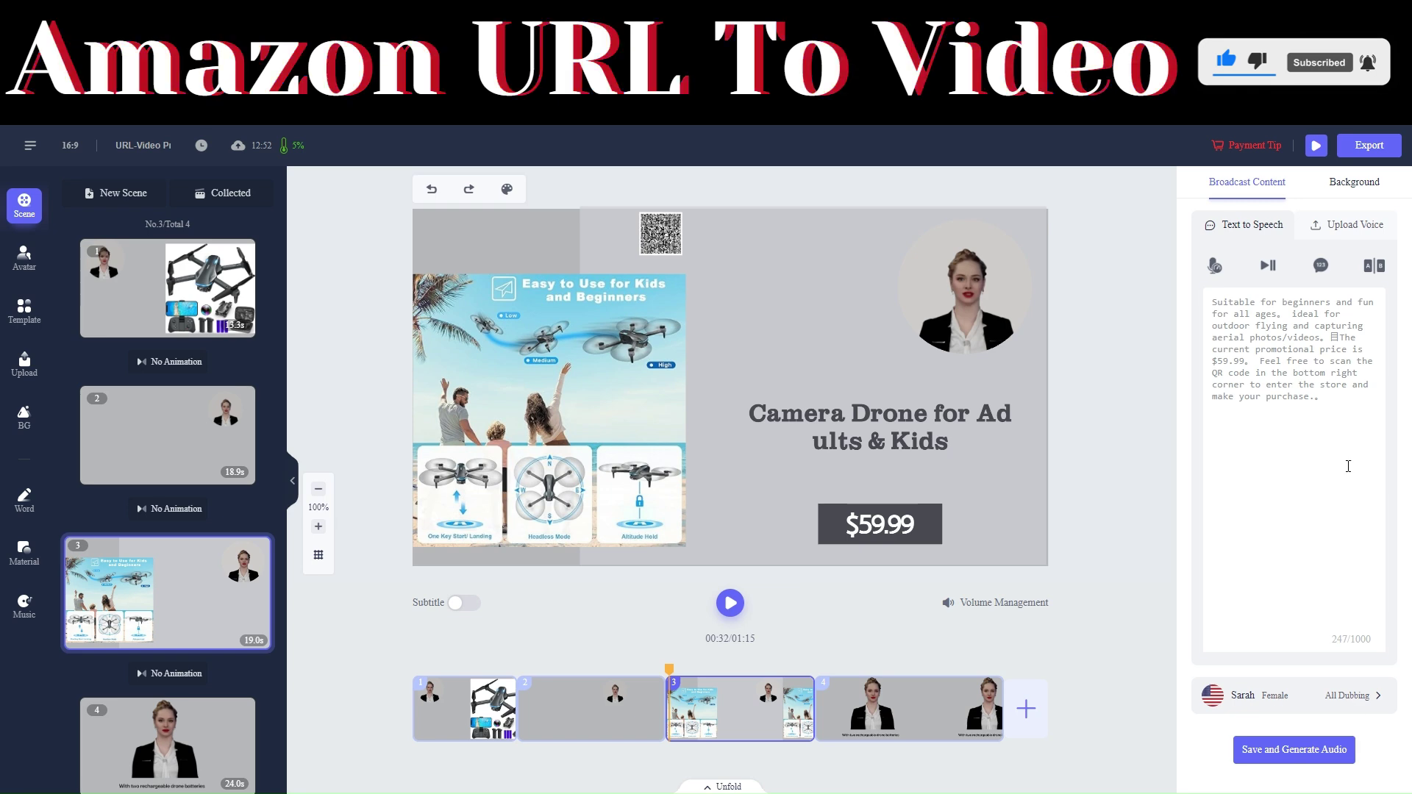
{"action": "left_click", "coordinate": [1349, 694]}
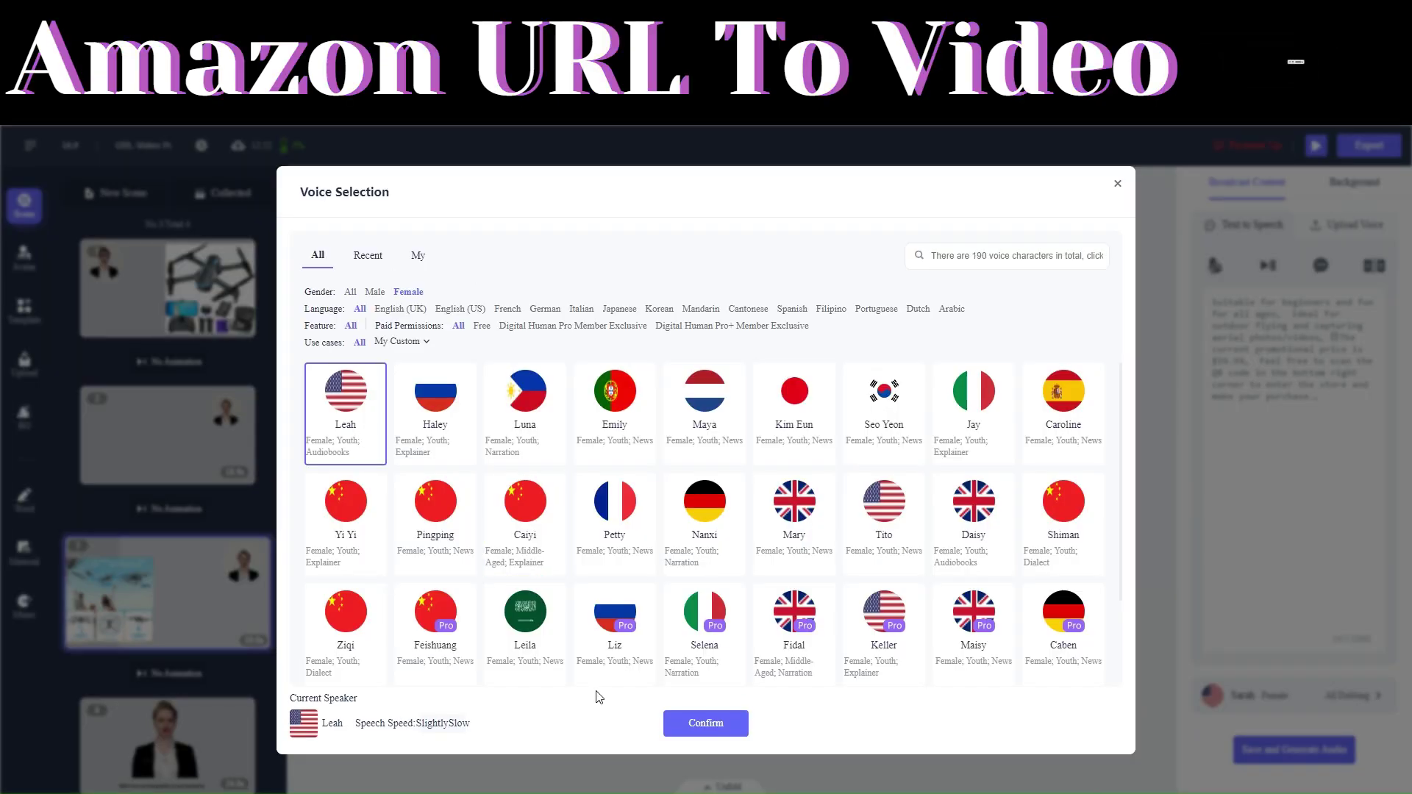
{"action": "left_click", "coordinate": [706, 723]}
{"action": "left_click", "coordinate": [1275, 751]}
{"action": "left_click", "coordinate": [662, 481]}
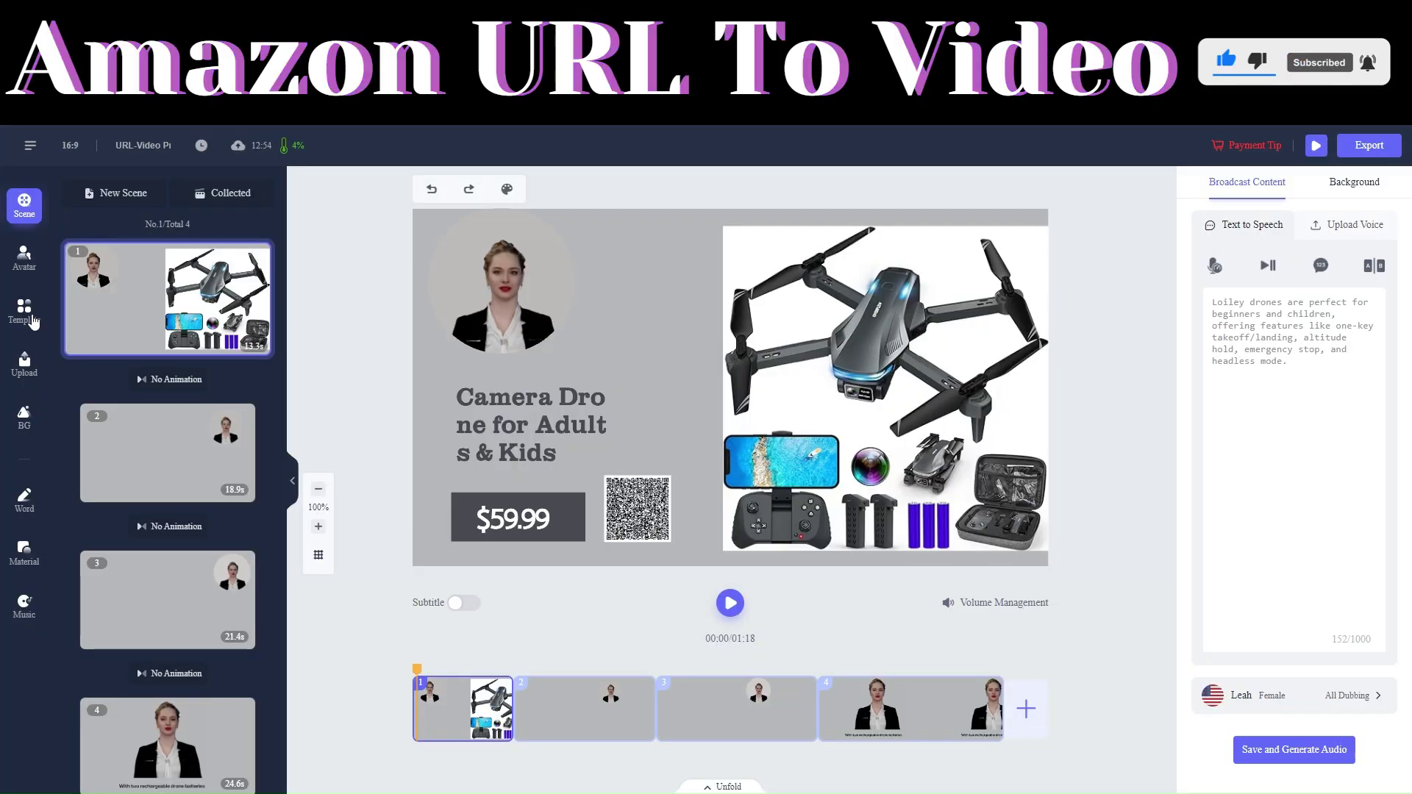
Step: Browse the avatar, template, upload, background, text and shape libraries, ending on Music
{"action": "left_click", "coordinate": [25, 259]}
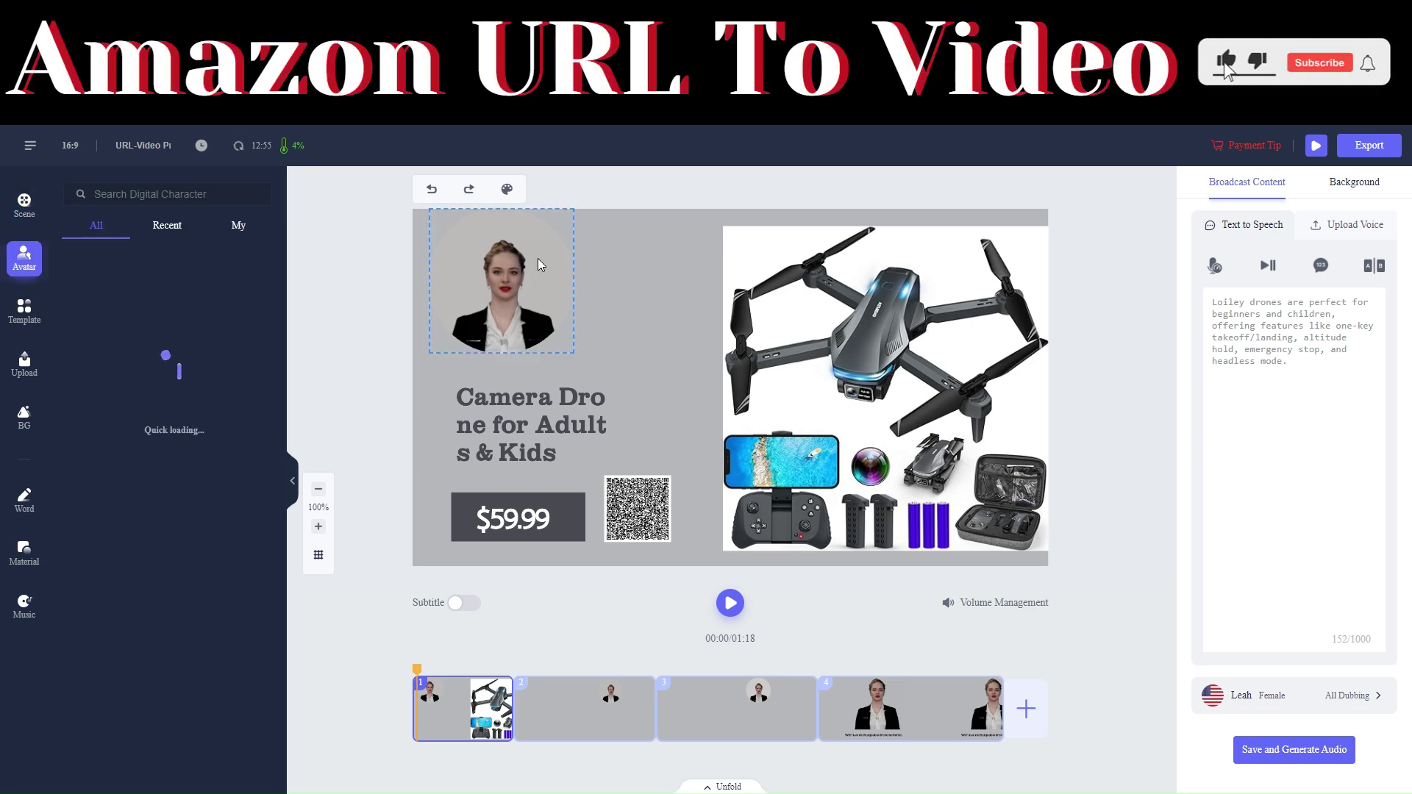
{"action": "left_click", "coordinate": [32, 332]}
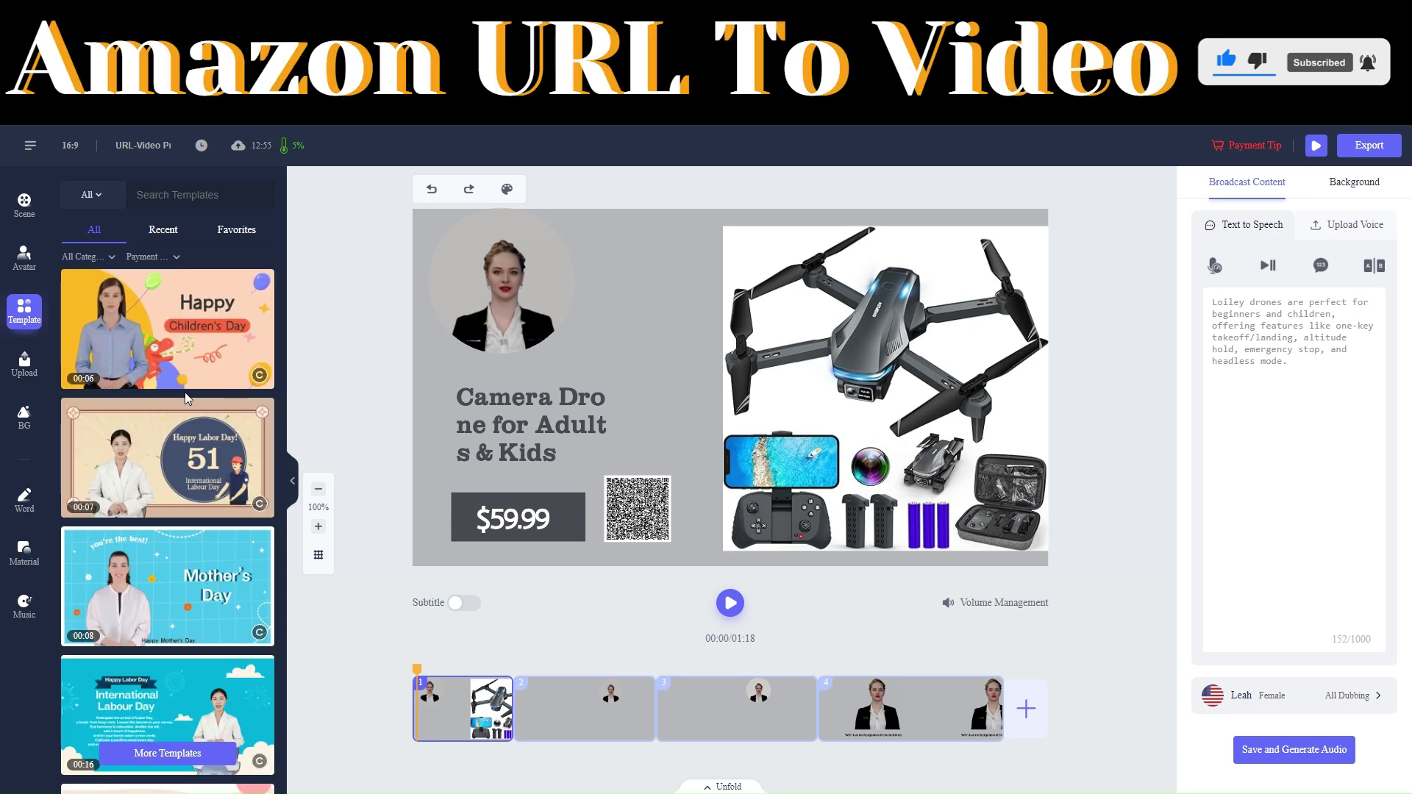
{"action": "left_click", "coordinate": [17, 368]}
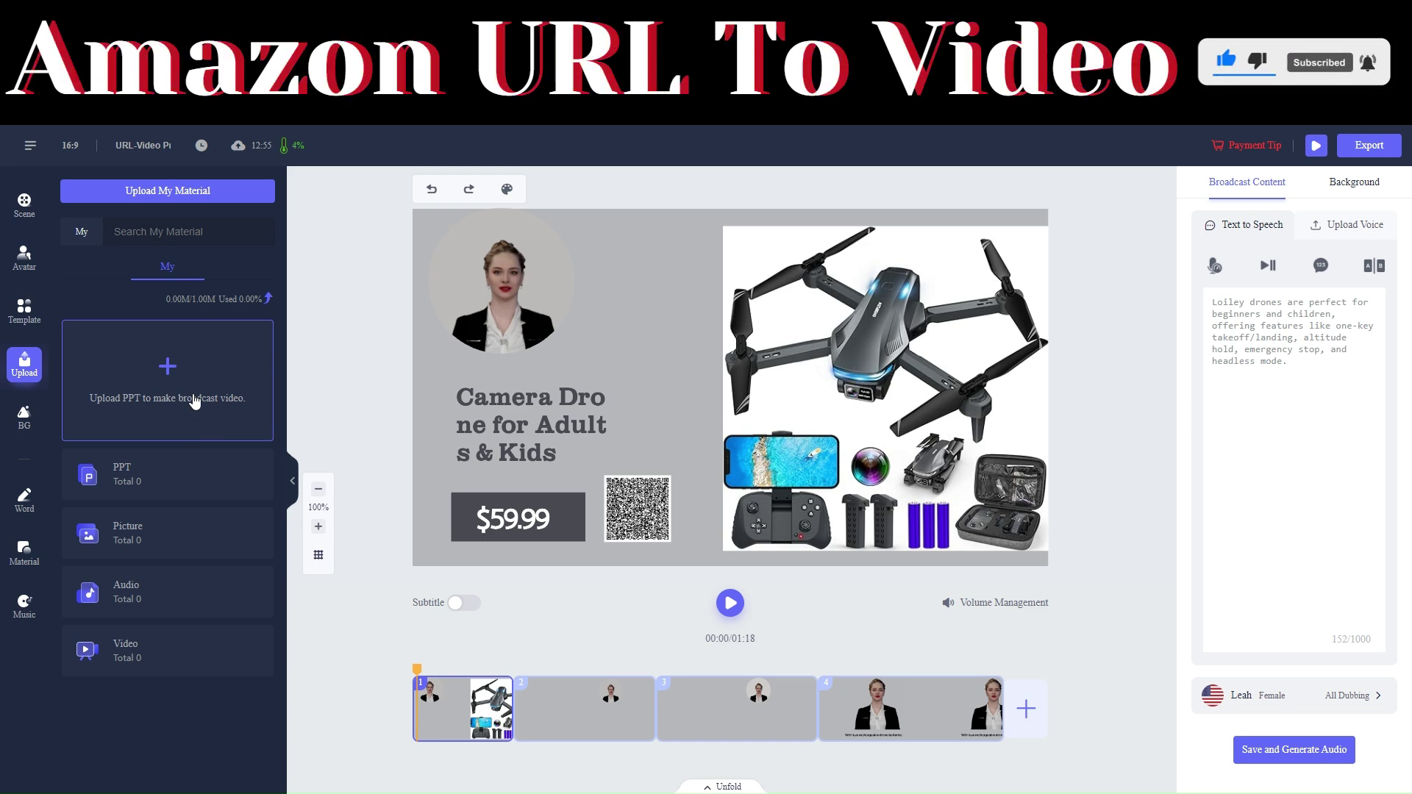
{"action": "left_click", "coordinate": [24, 420]}
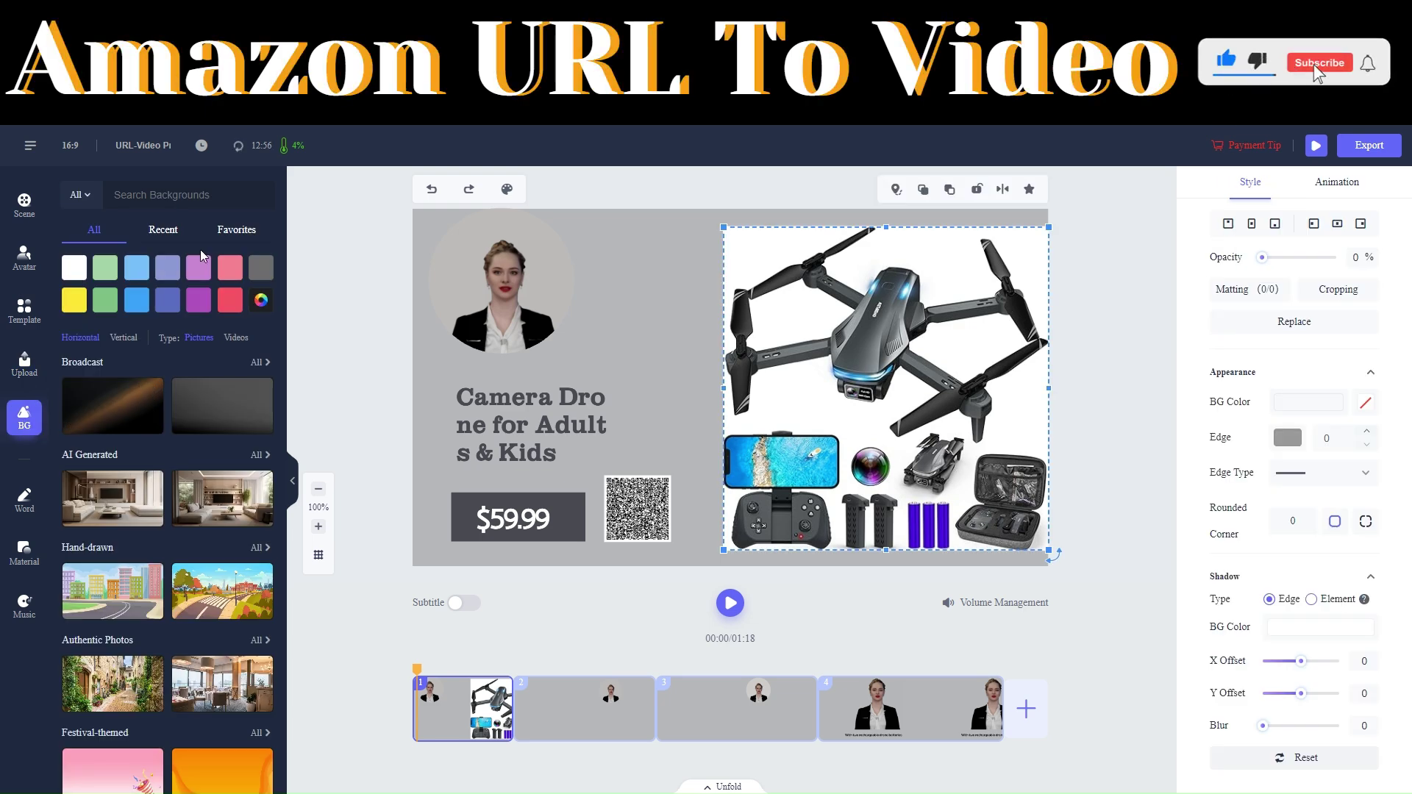
{"action": "left_click", "coordinate": [24, 500]}
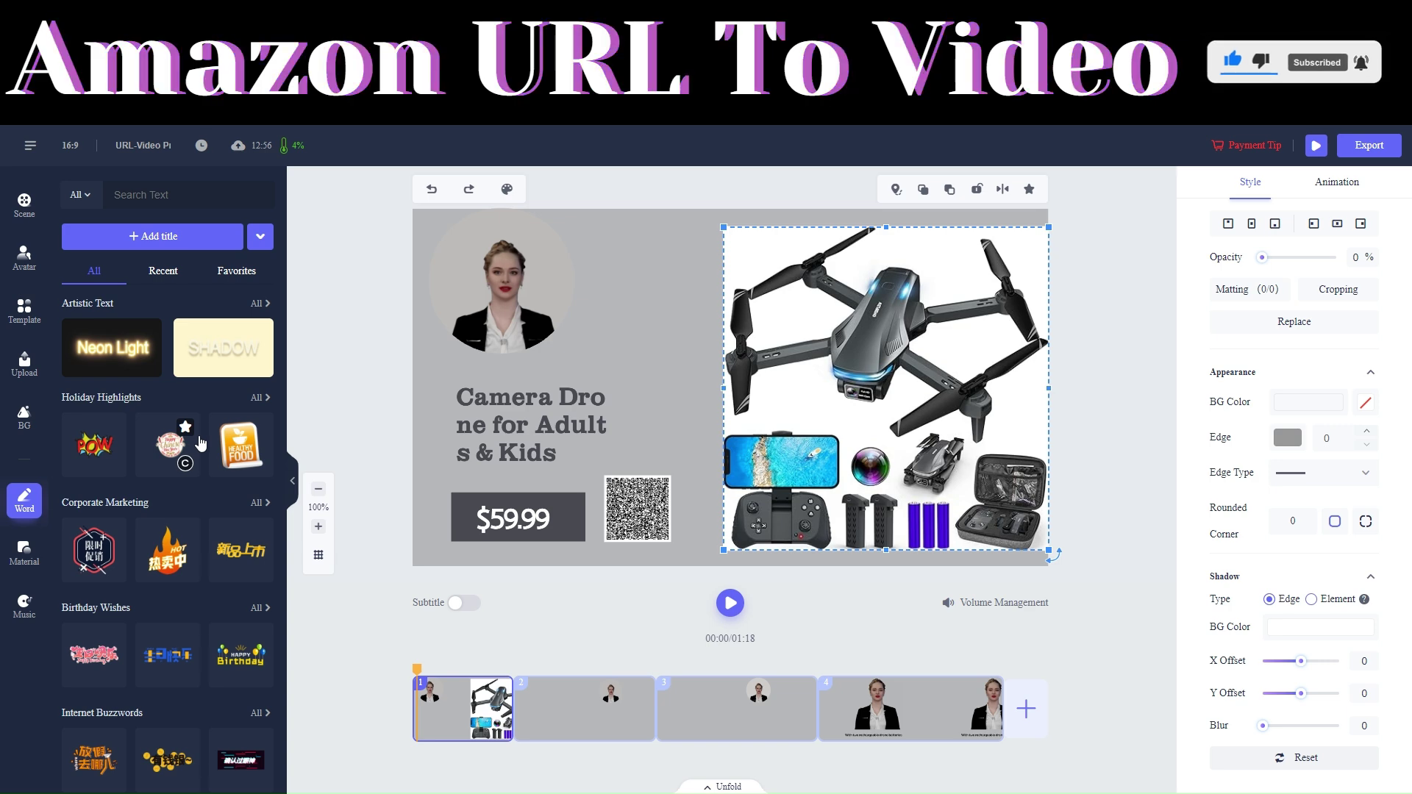
{"action": "left_click", "coordinate": [24, 553]}
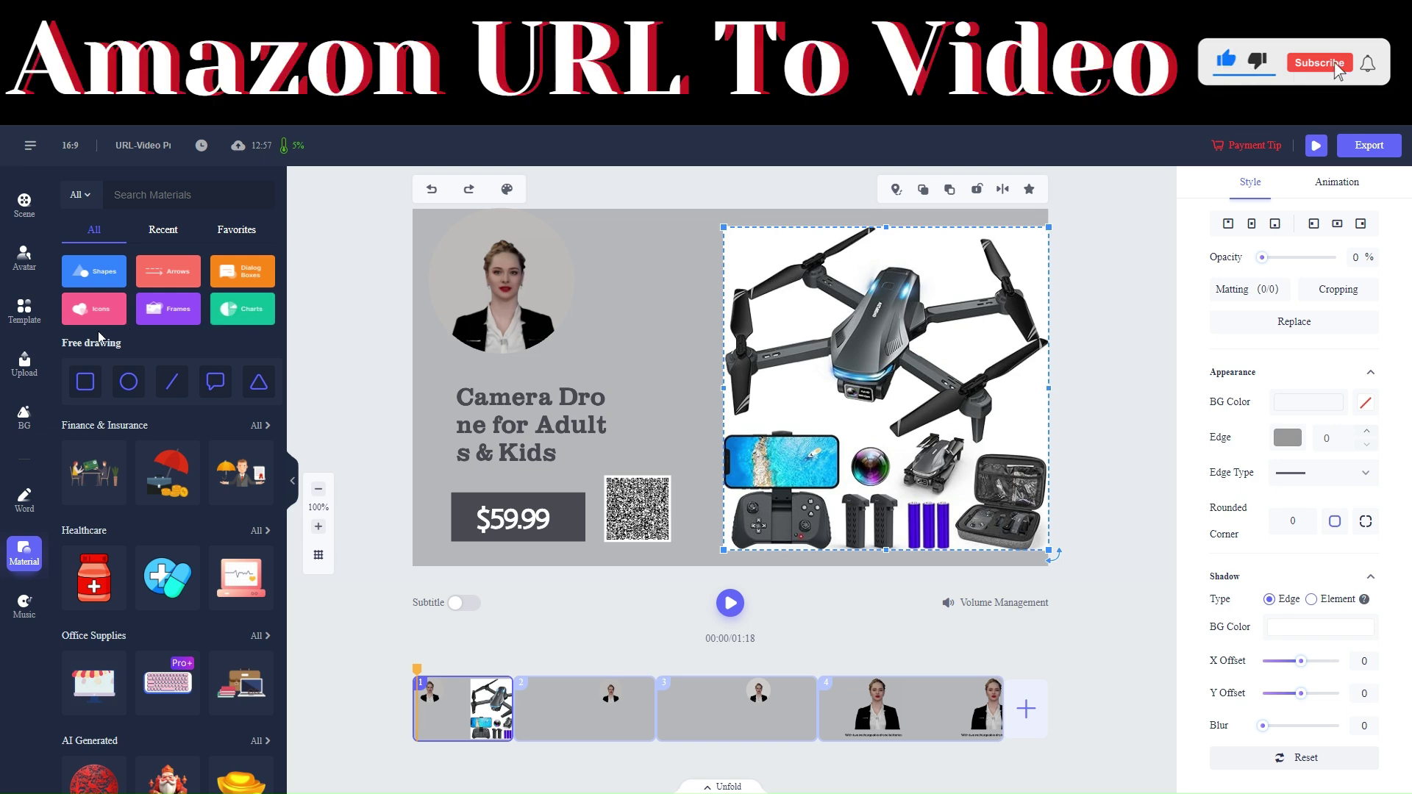
{"action": "left_click", "coordinate": [27, 499]}
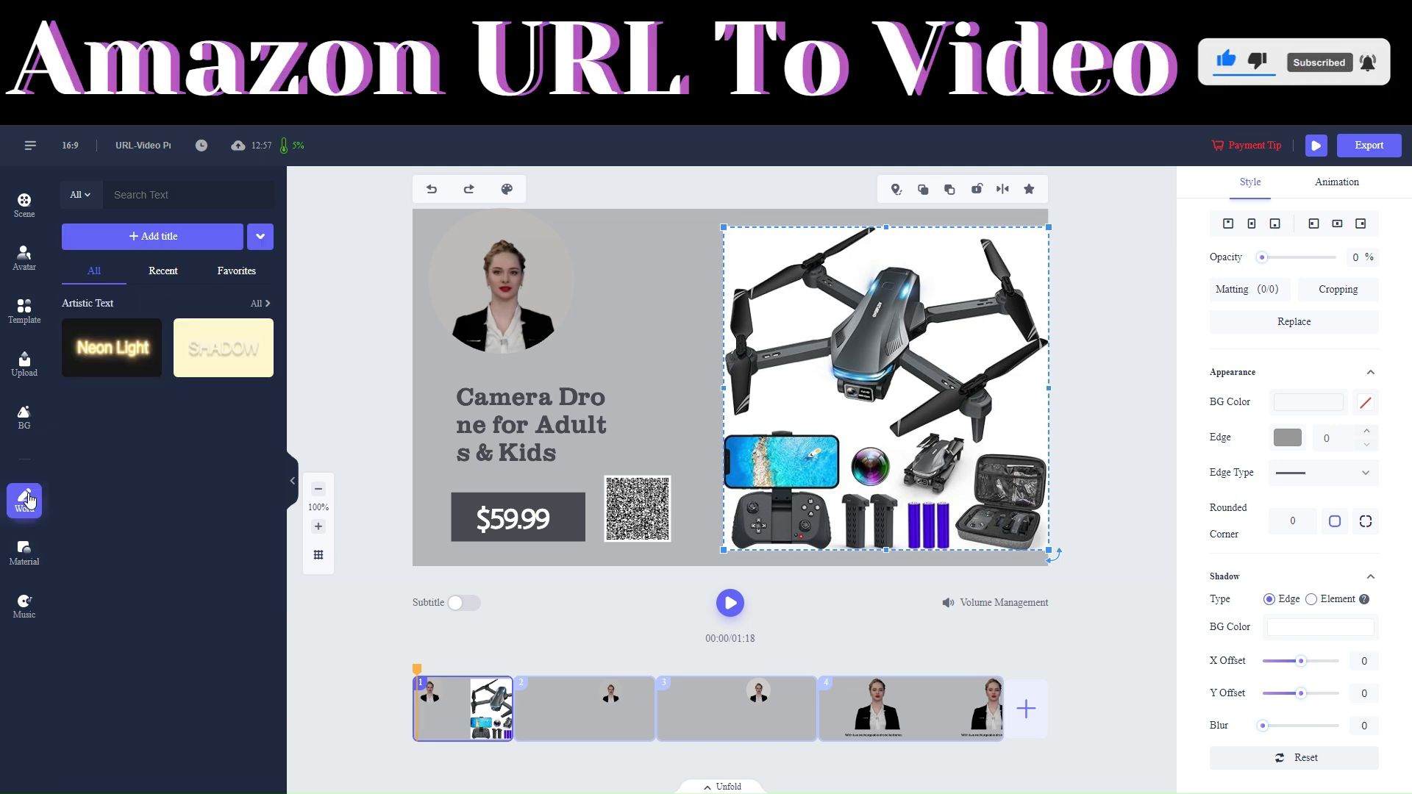
{"action": "left_click", "coordinate": [24, 607]}
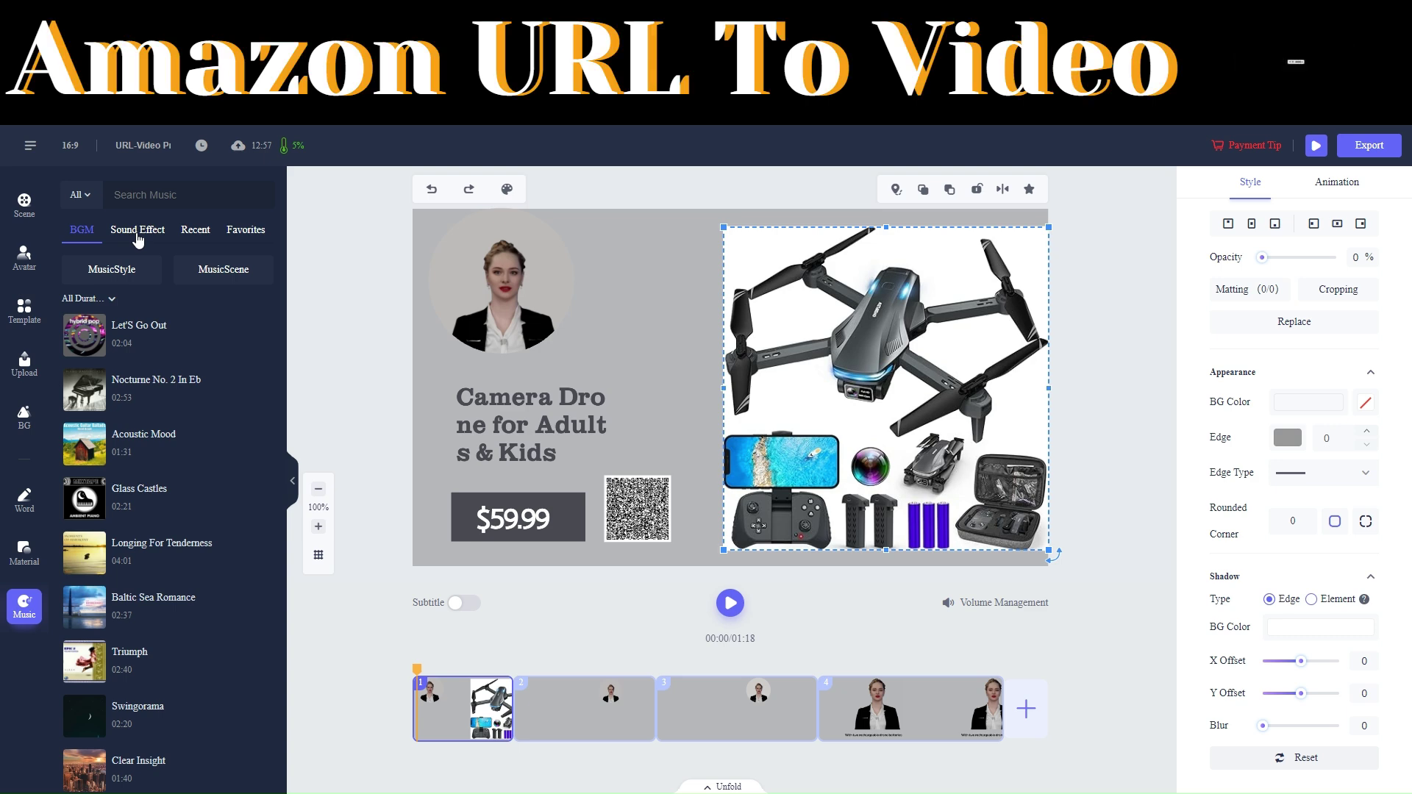
Step: Add Let's Go Out as looping background music, lower its volume from 8 to 6, and preview
{"action": "left_click", "coordinate": [127, 276]}
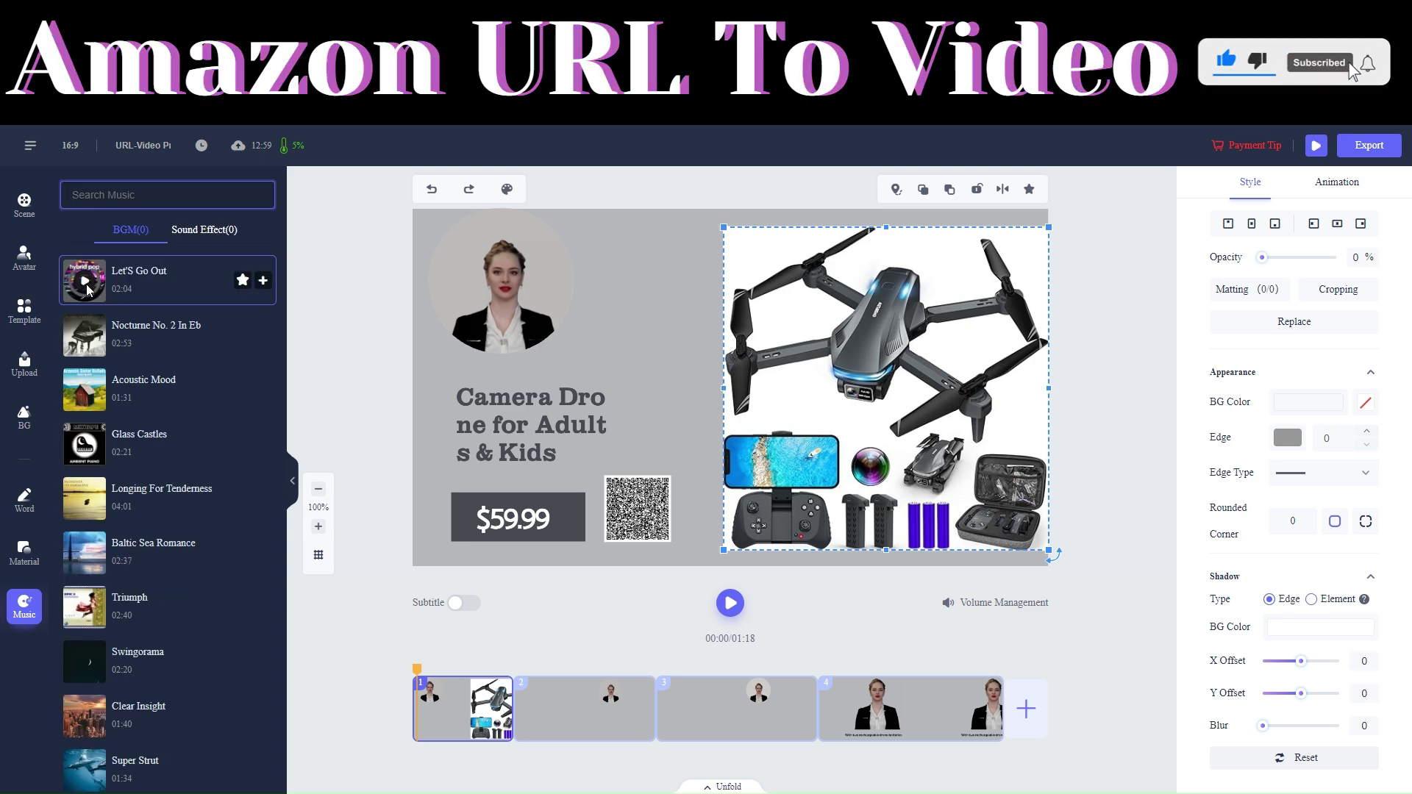
{"action": "left_click", "coordinate": [263, 337]}
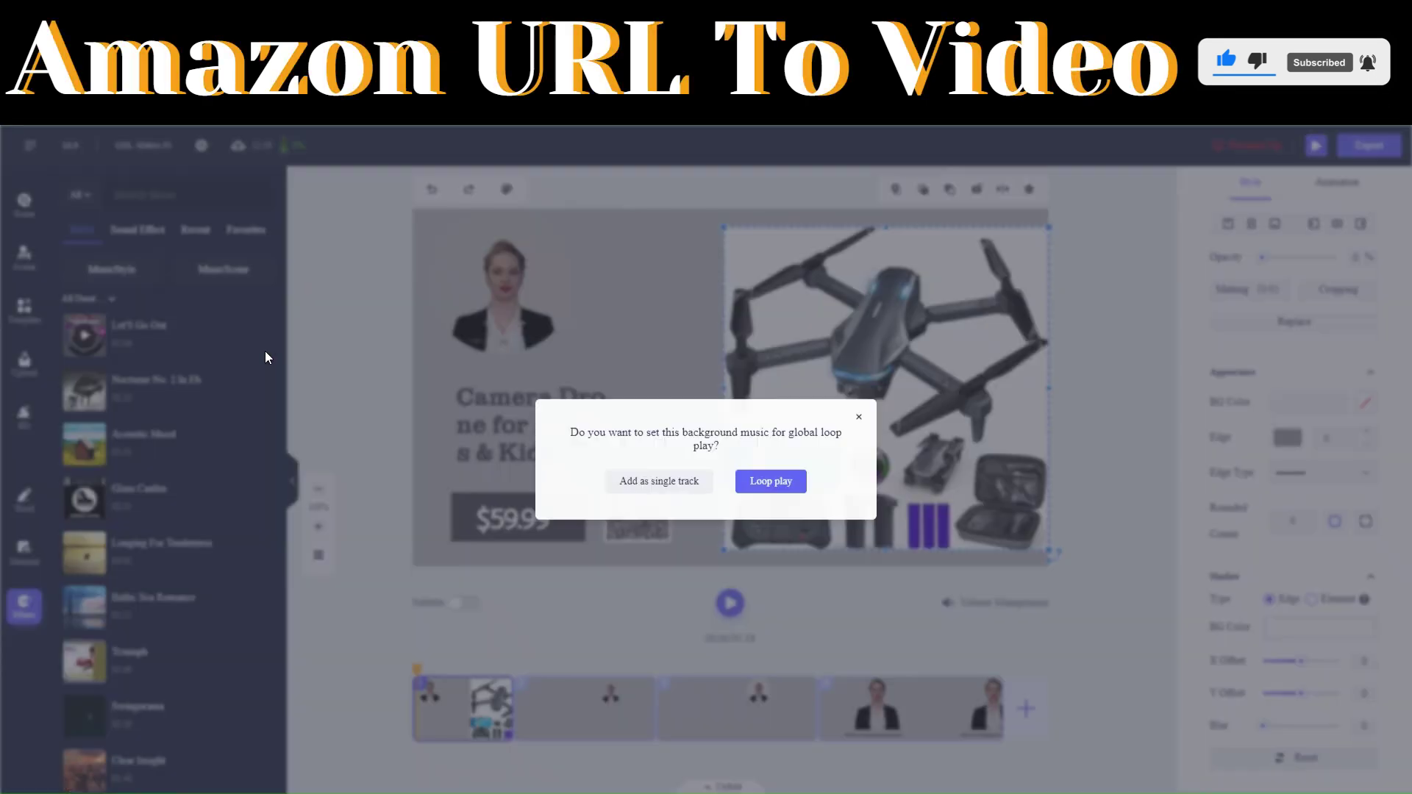
{"action": "left_click", "coordinate": [689, 484]}
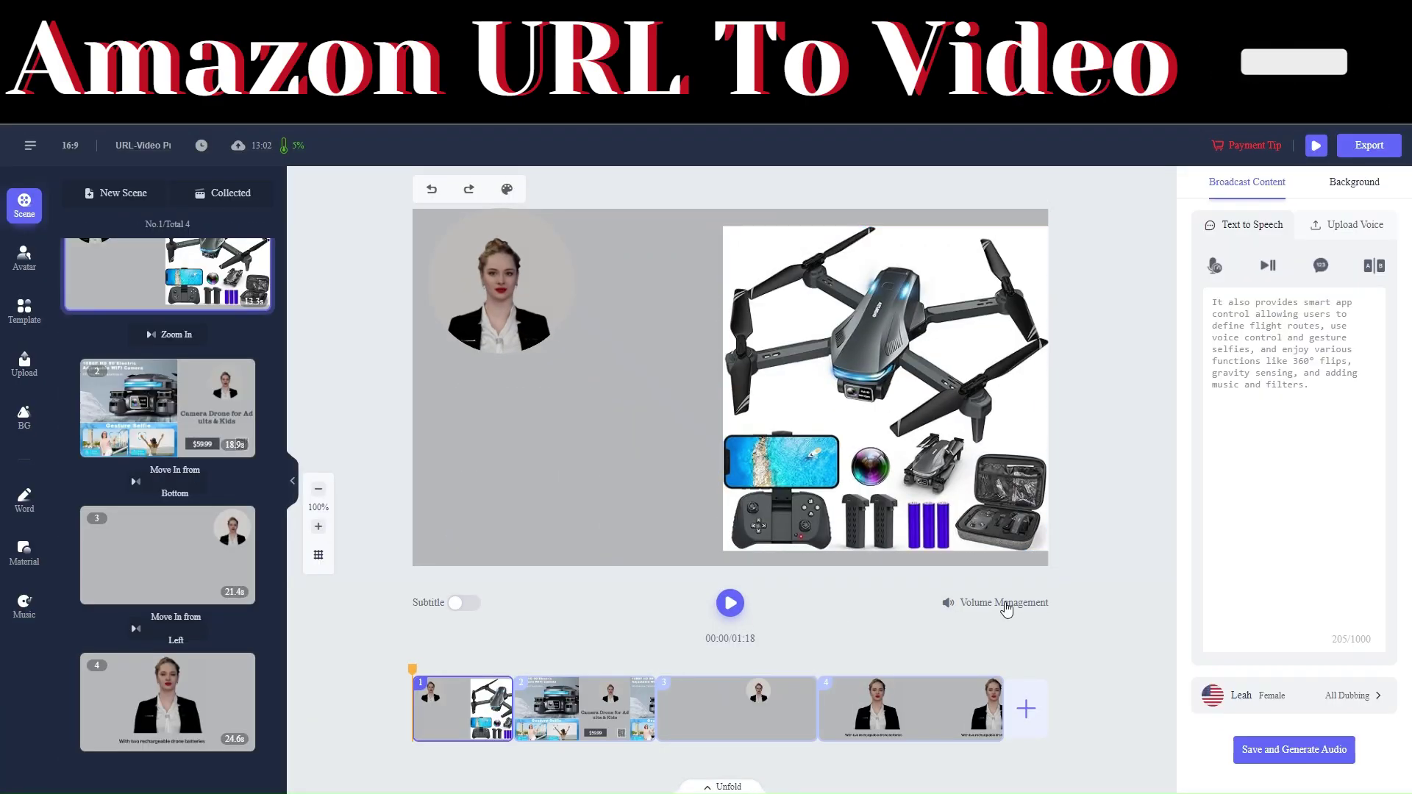
{"action": "left_click", "coordinate": [1006, 604]}
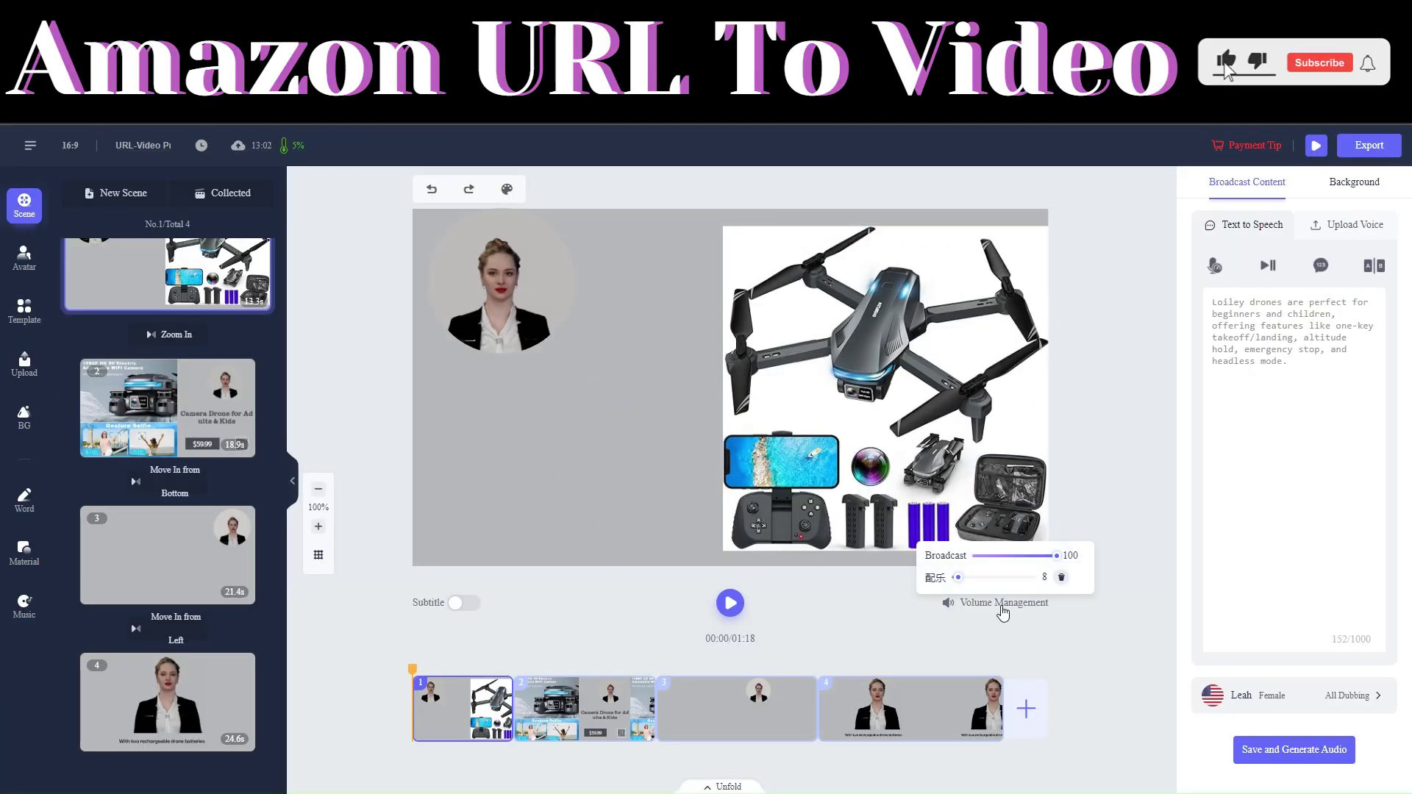
{"action": "left_click_drag", "start_coordinate": [955, 581], "coordinate": [952, 581]}
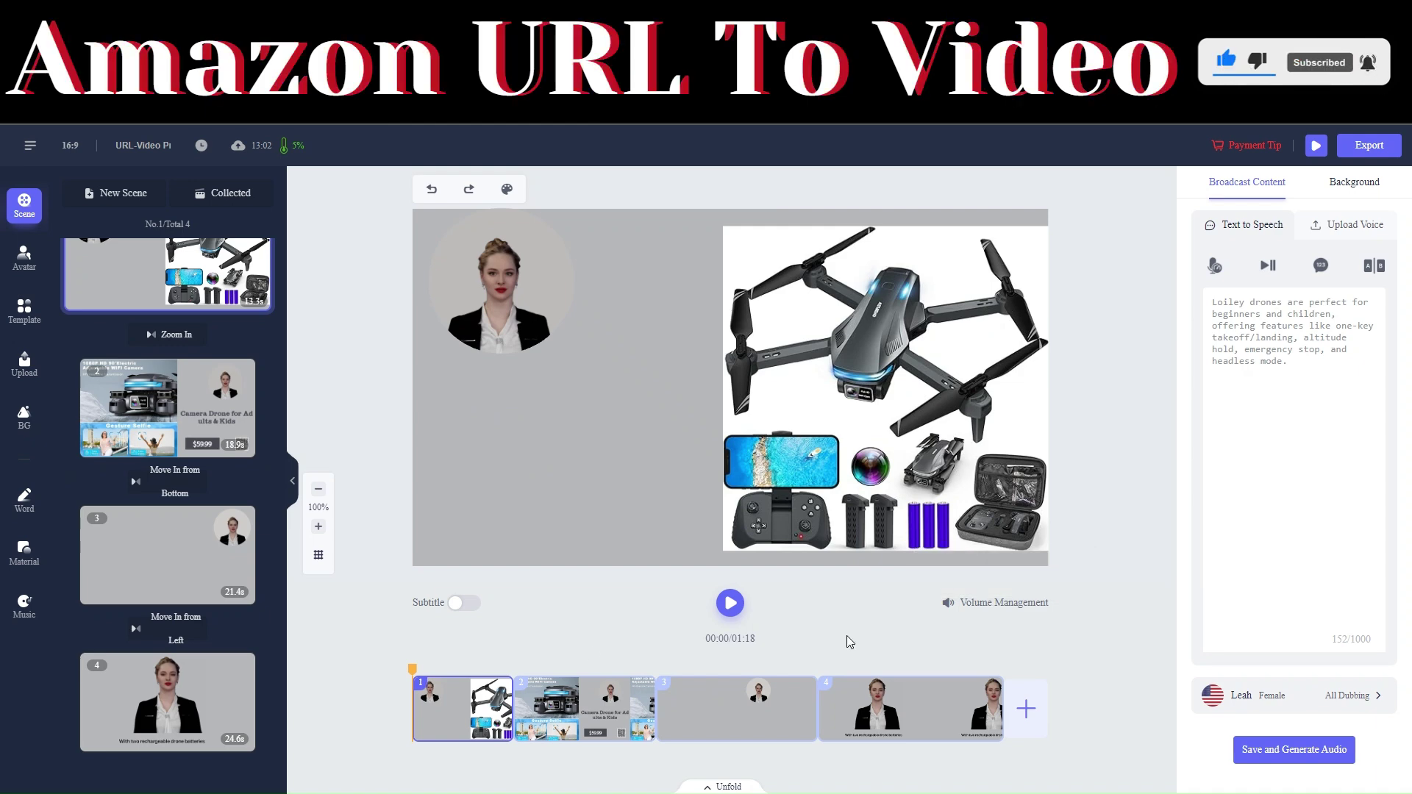
{"action": "left_click", "coordinate": [730, 603]}
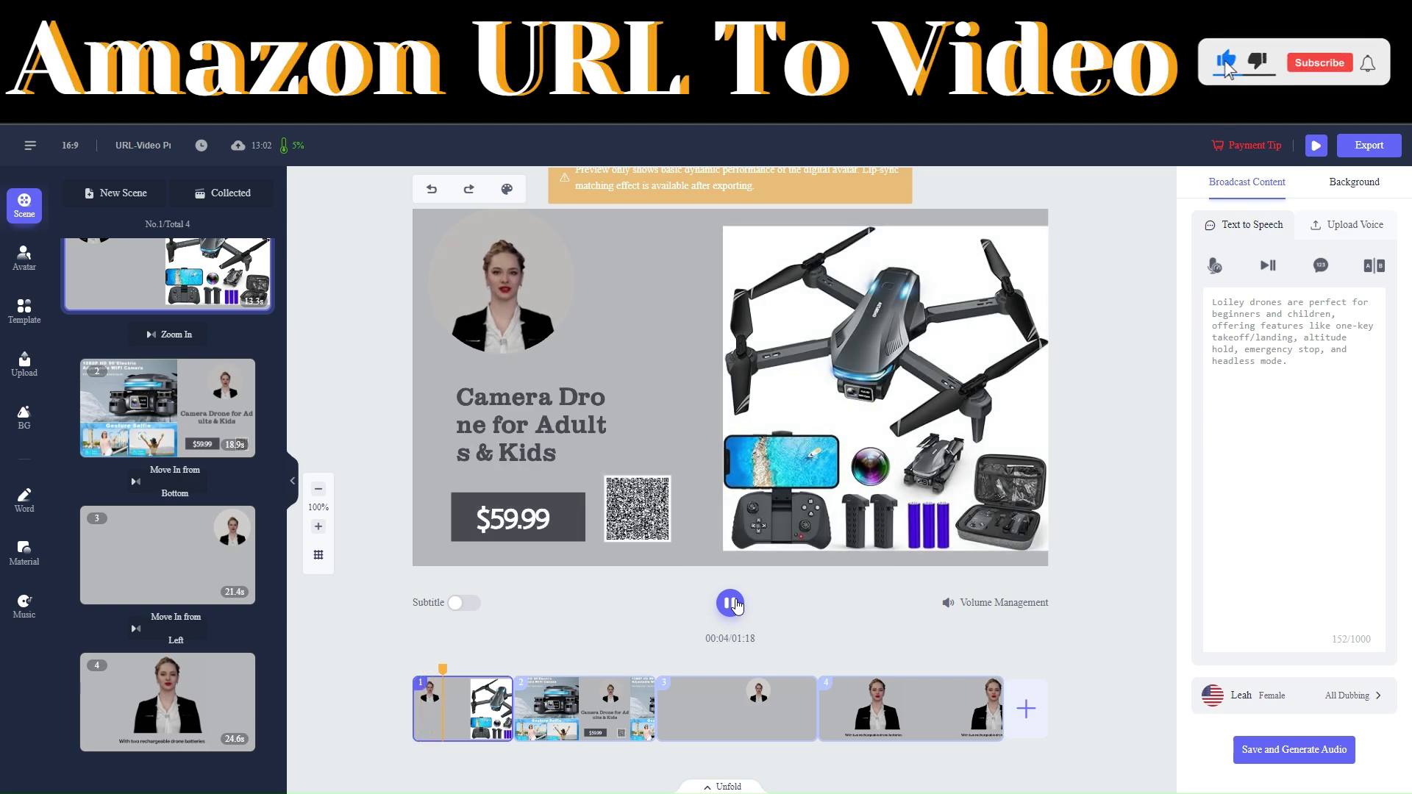
Step: Stop playback and give scenes 1–3 Zoom In, Move In from Bottom and Move In from Left transitions
{"action": "left_click", "coordinate": [730, 603]}
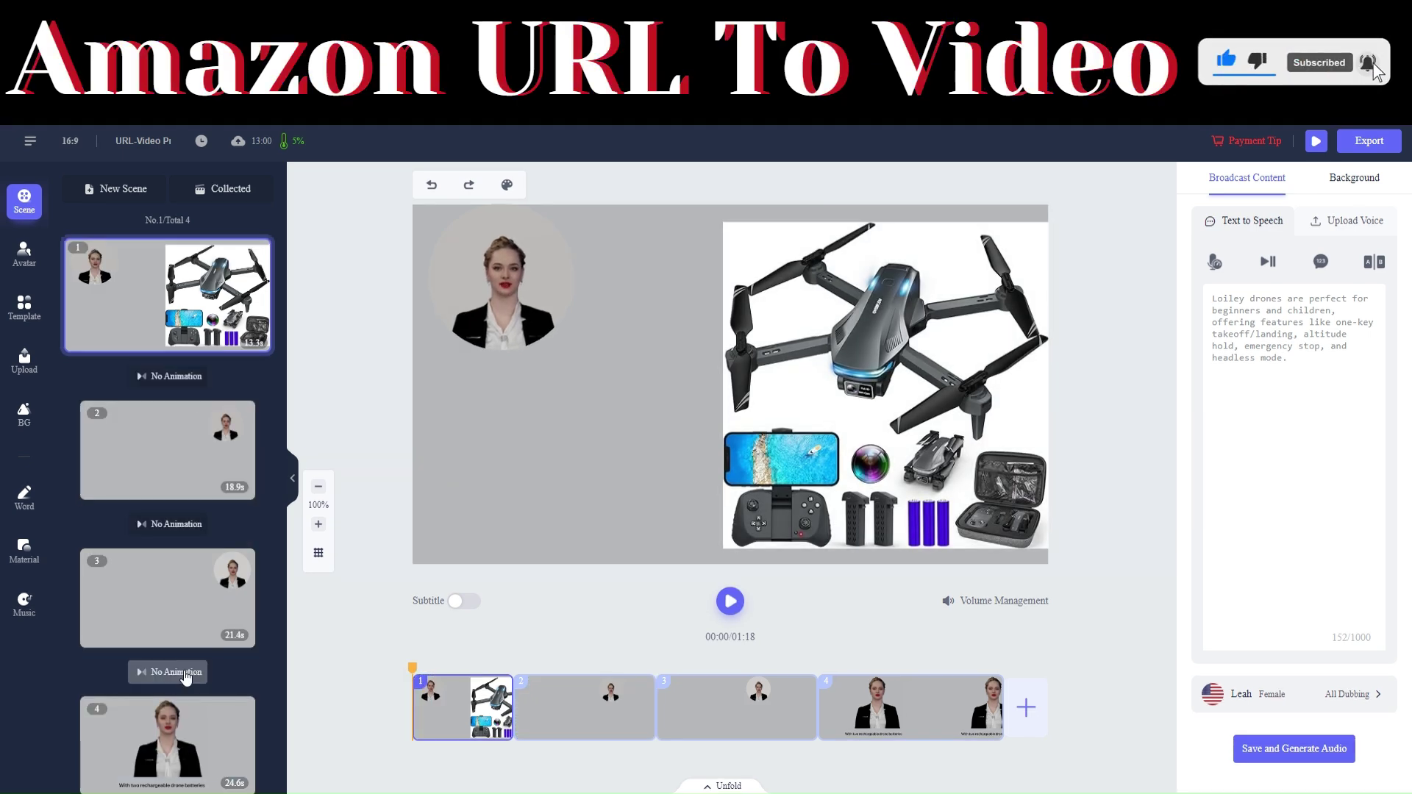
{"action": "left_click", "coordinate": [165, 377]}
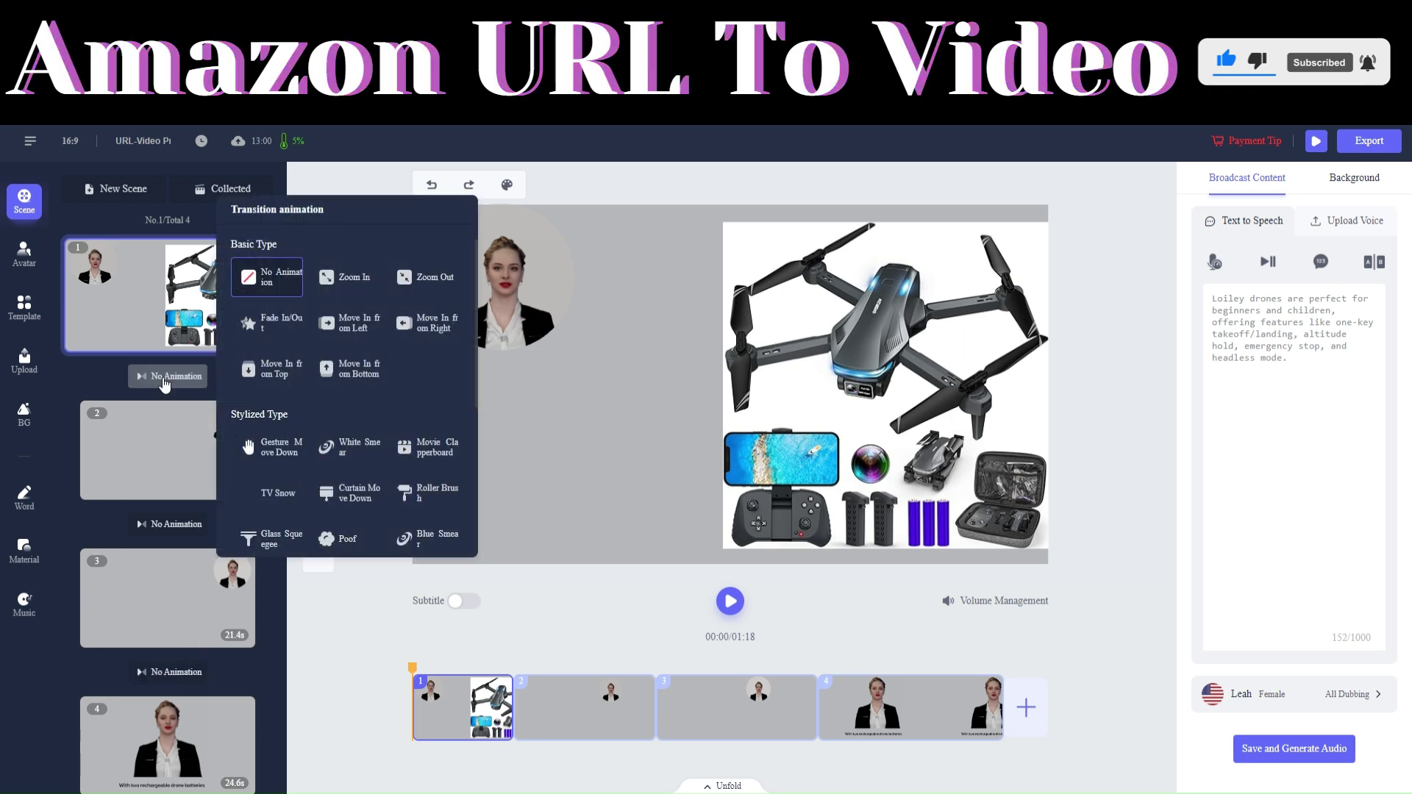
{"action": "left_click", "coordinate": [355, 296]}
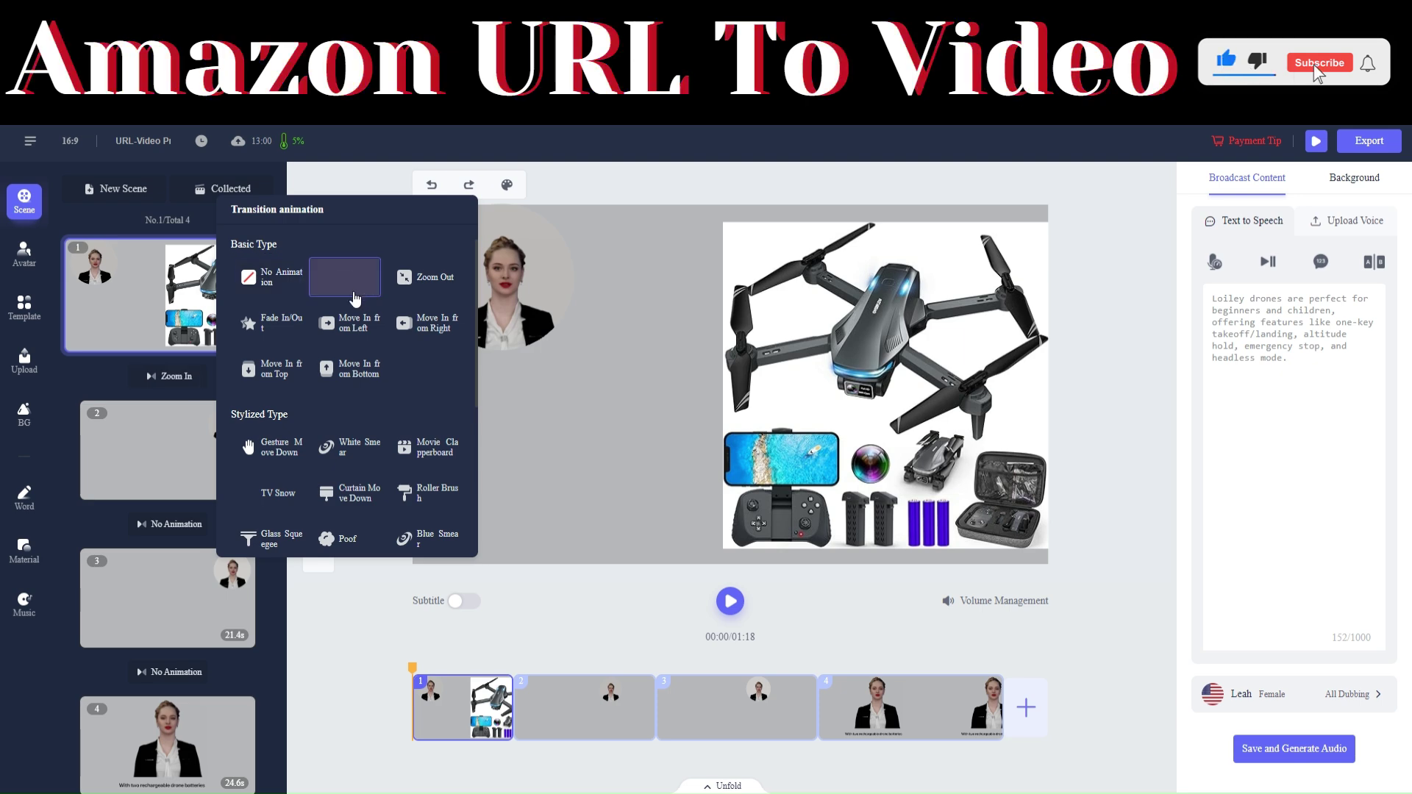
{"action": "left_click", "coordinate": [170, 523]}
{"action": "left_click", "coordinate": [345, 517]}
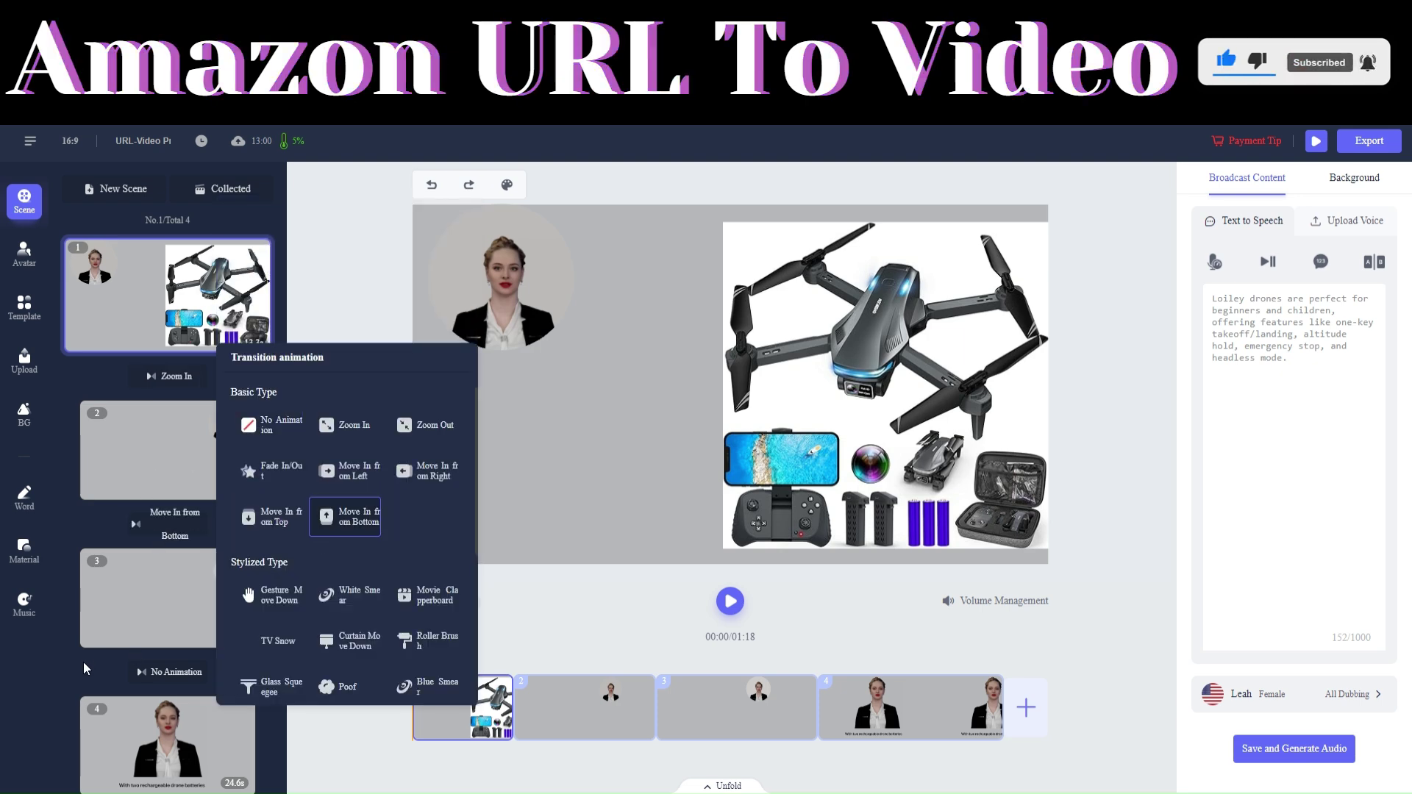
{"action": "left_click", "coordinate": [171, 671]}
{"action": "left_click", "coordinate": [350, 557]}
{"action": "left_click", "coordinate": [1065, 640]}
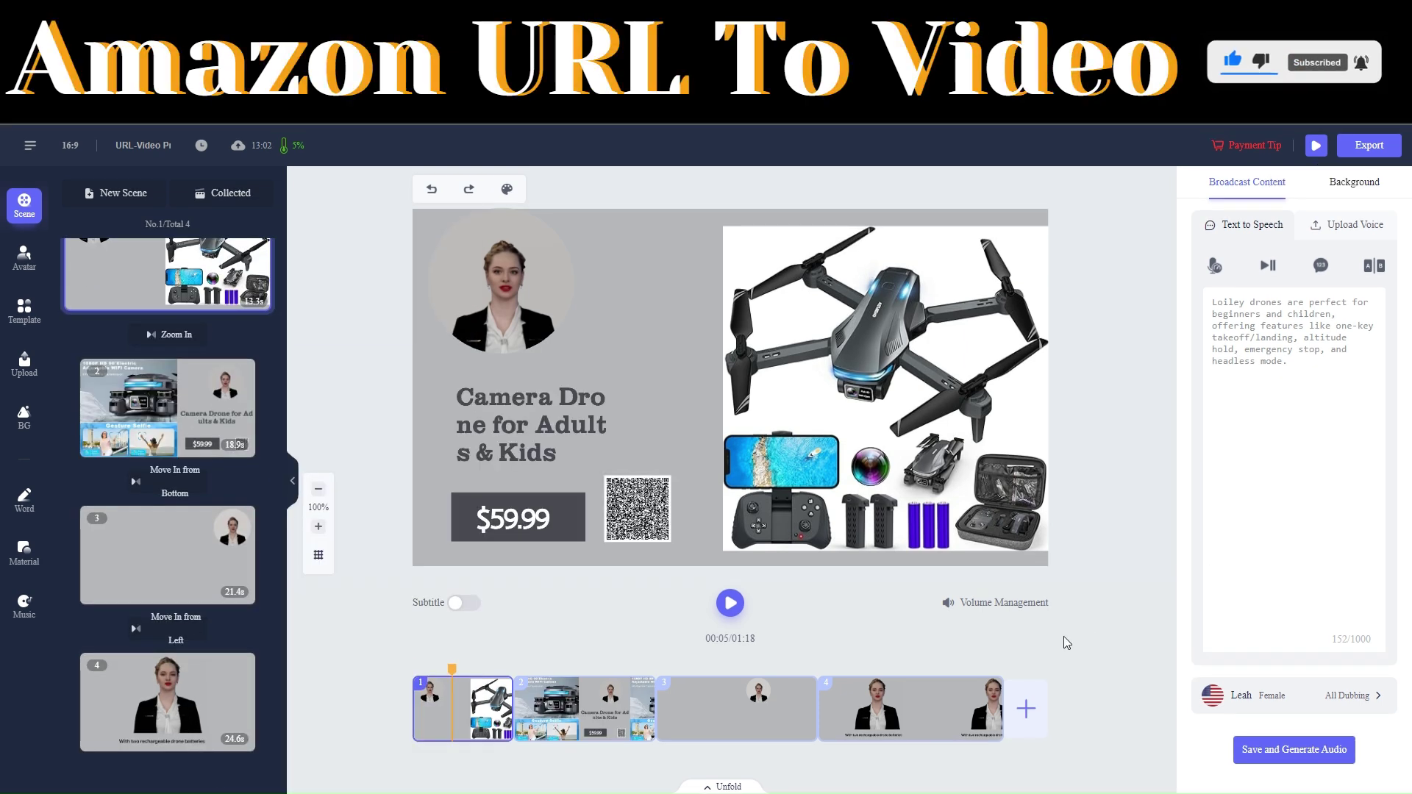
Step: Preview the entire video, then close the preview player
{"action": "left_click", "coordinate": [1316, 146]}
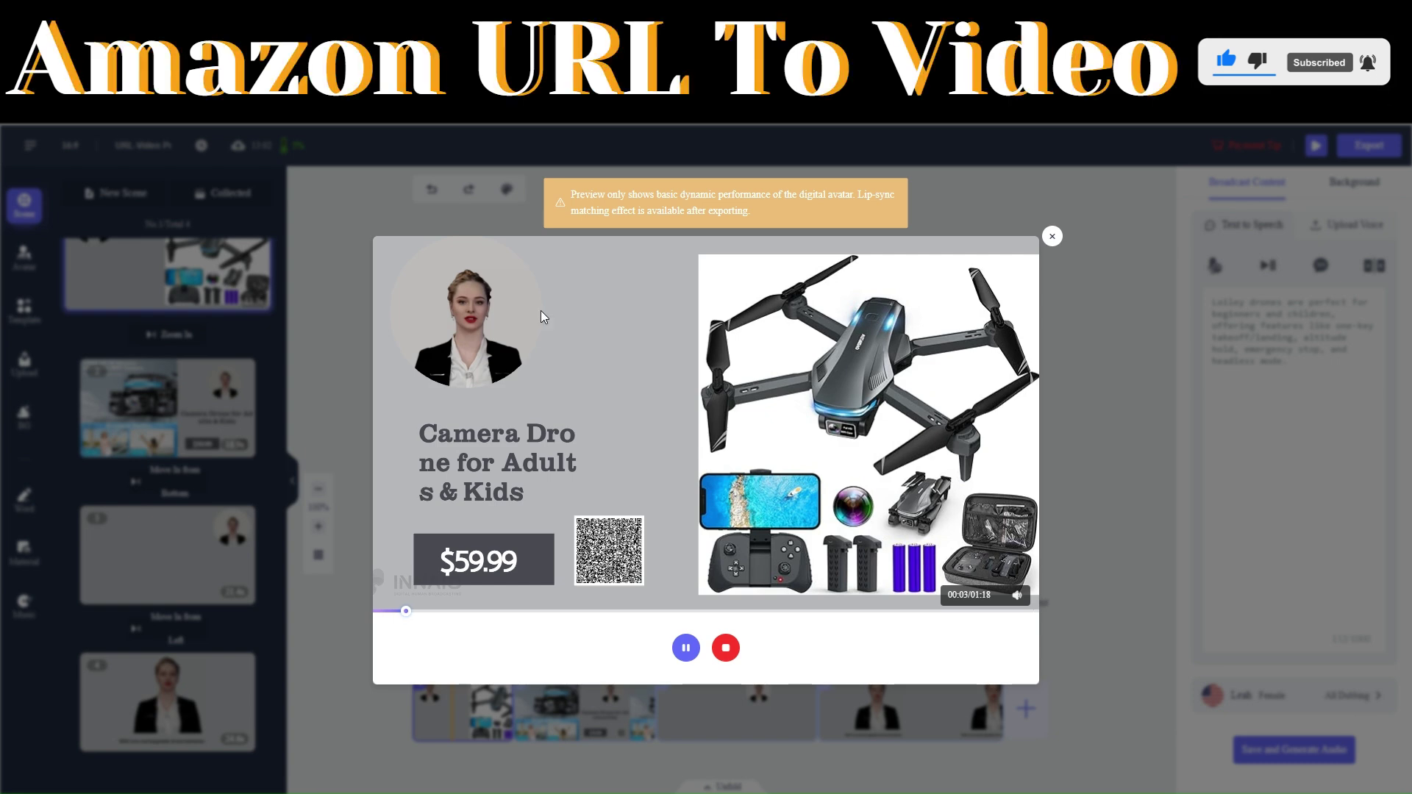
{"action": "left_click", "coordinate": [1091, 431]}
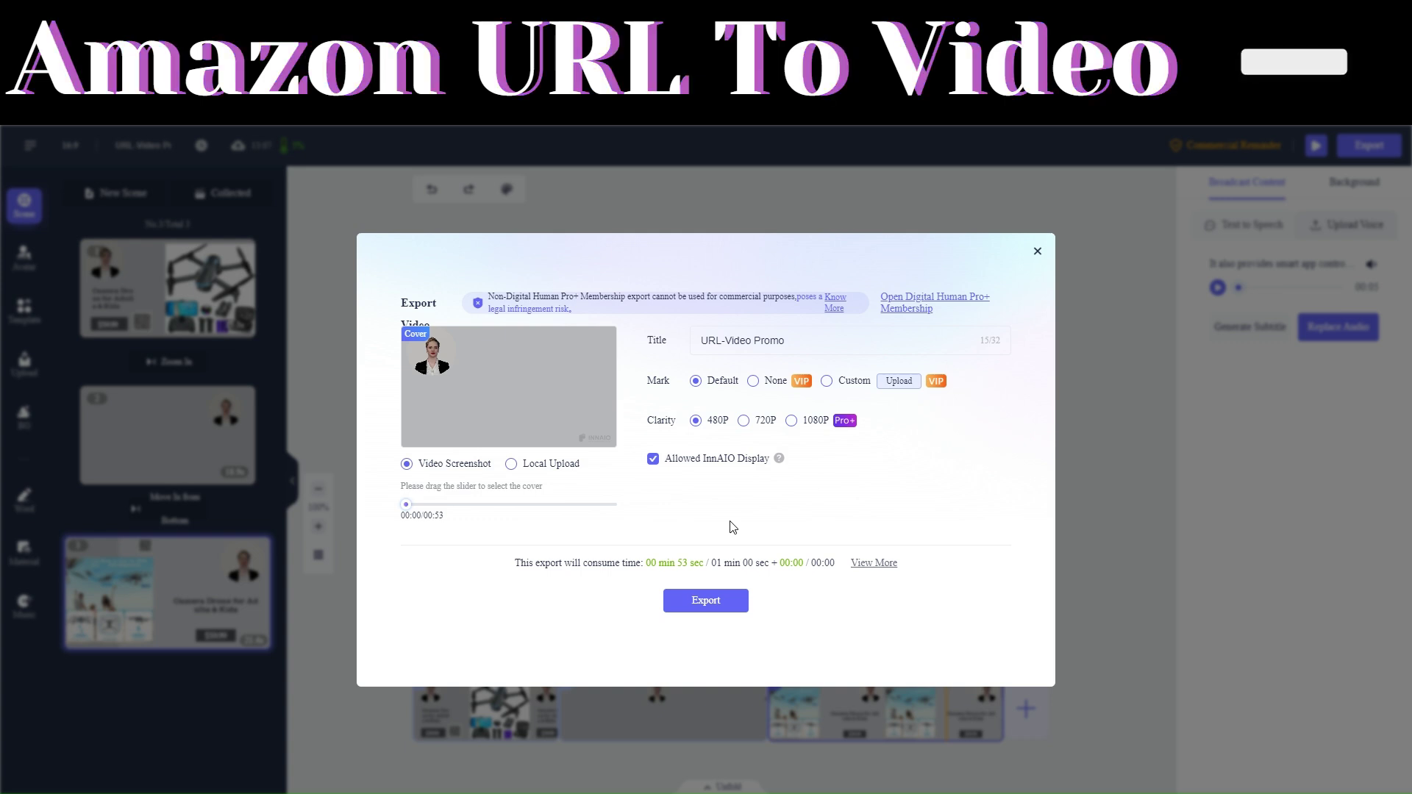
Step: Use the 00:16 frame as cover, turn off Allowed InnAIO Display, and export
{"action": "left_click_drag", "start_coordinate": [405, 504], "coordinate": [497, 514]}
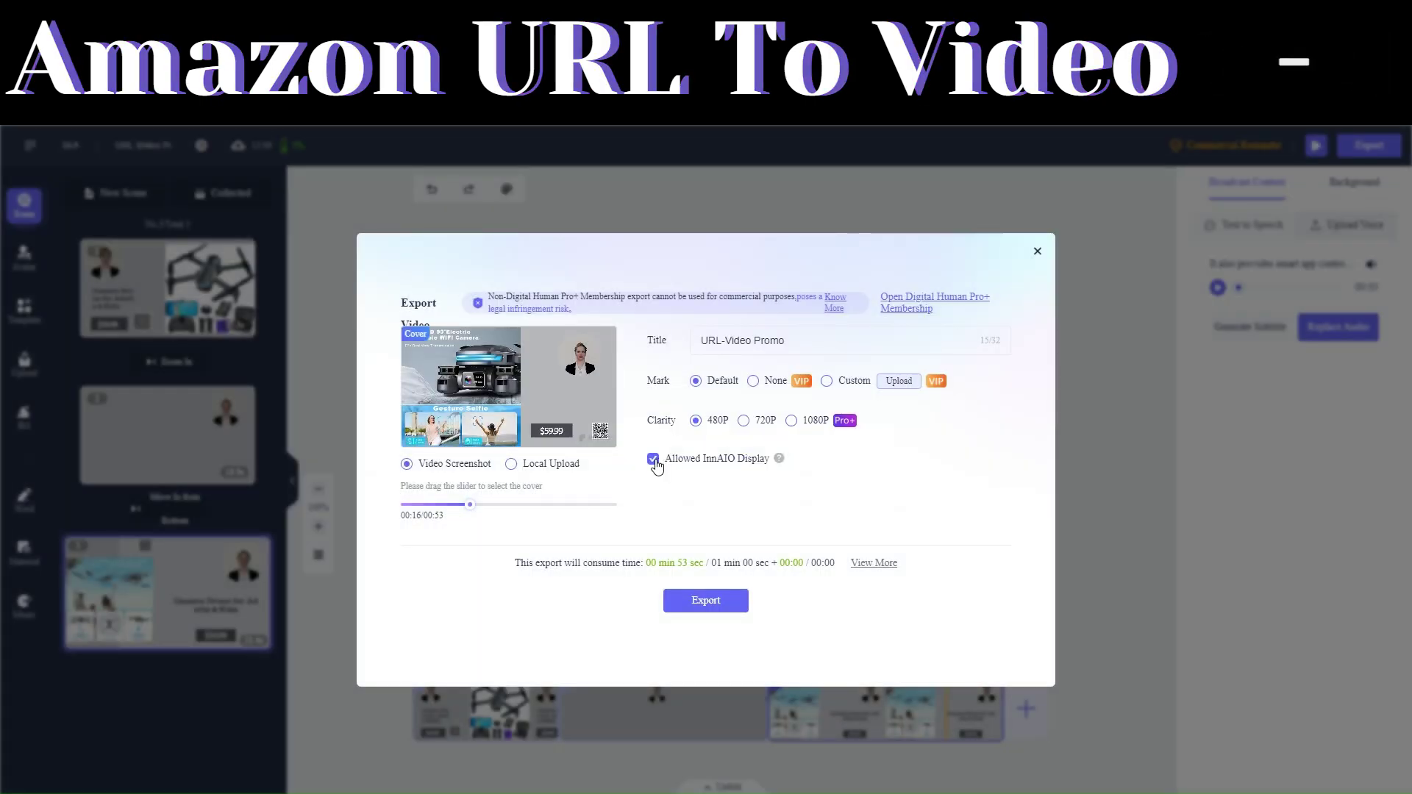
{"action": "left_click", "coordinate": [653, 459]}
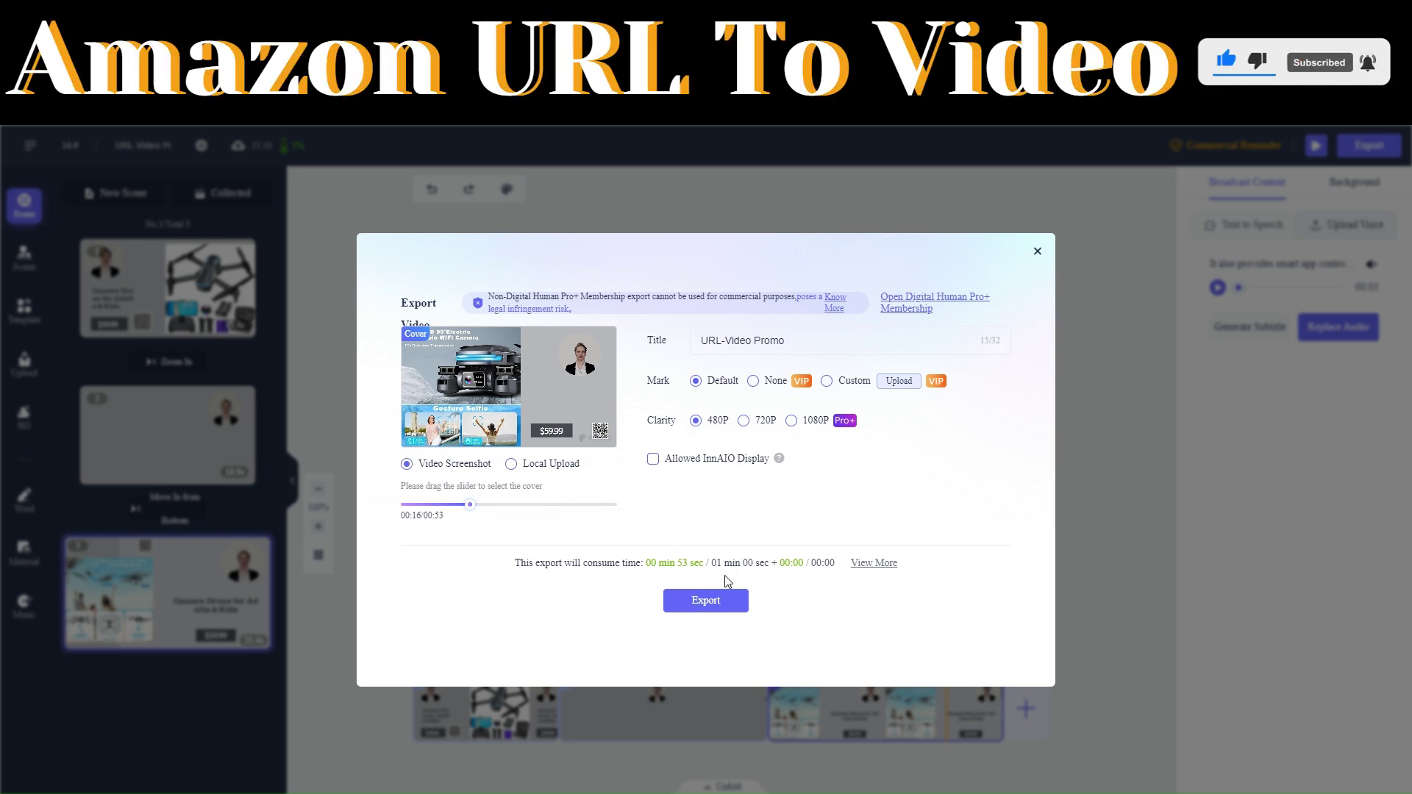
{"action": "left_click", "coordinate": [711, 601]}
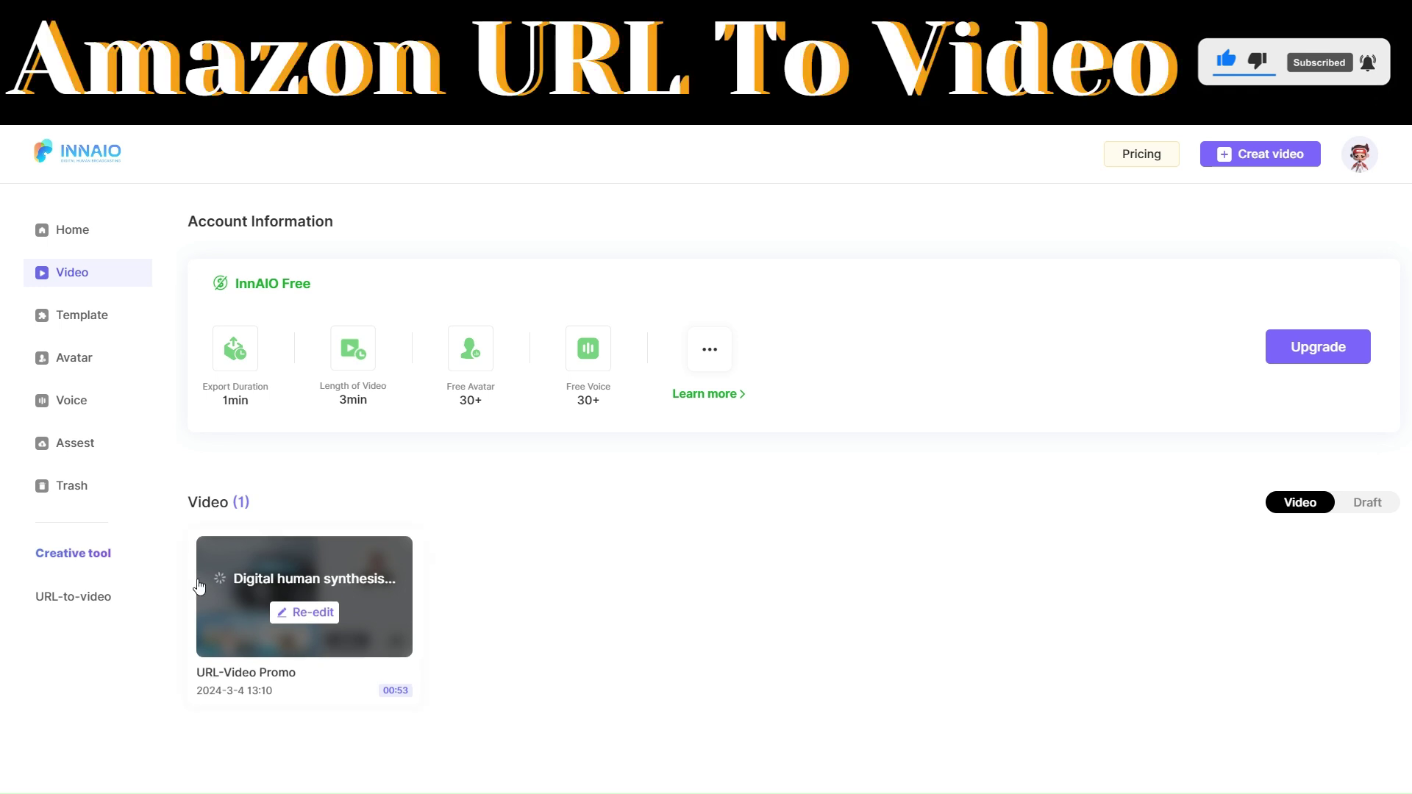
Step: Download the finished URL-Video Promo video from the video list
{"action": "left_click", "coordinate": [371, 549]}
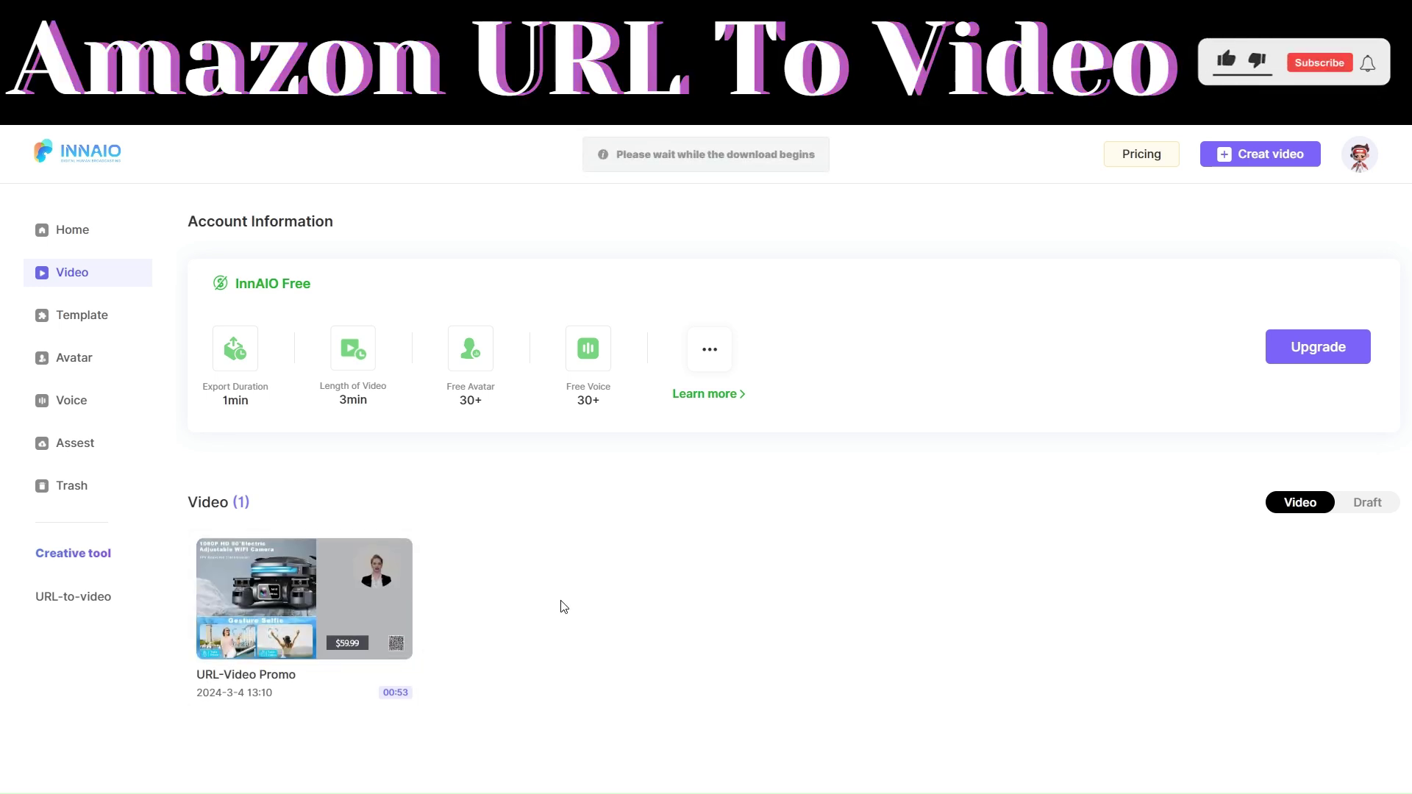